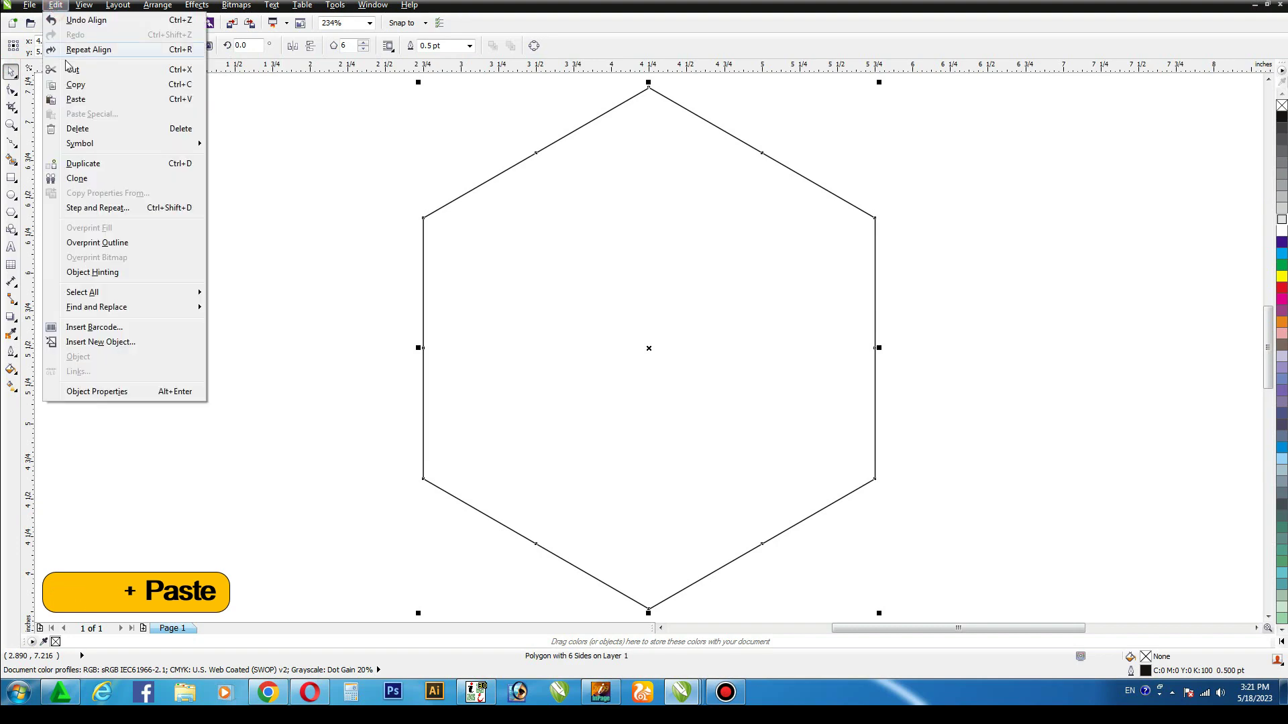
# - Paste a copy of the hexagon and divide its 3.0-inch width by 1.5, scaling it proportionally to 2.0 inches wide
pyautogui.click(71, 98)
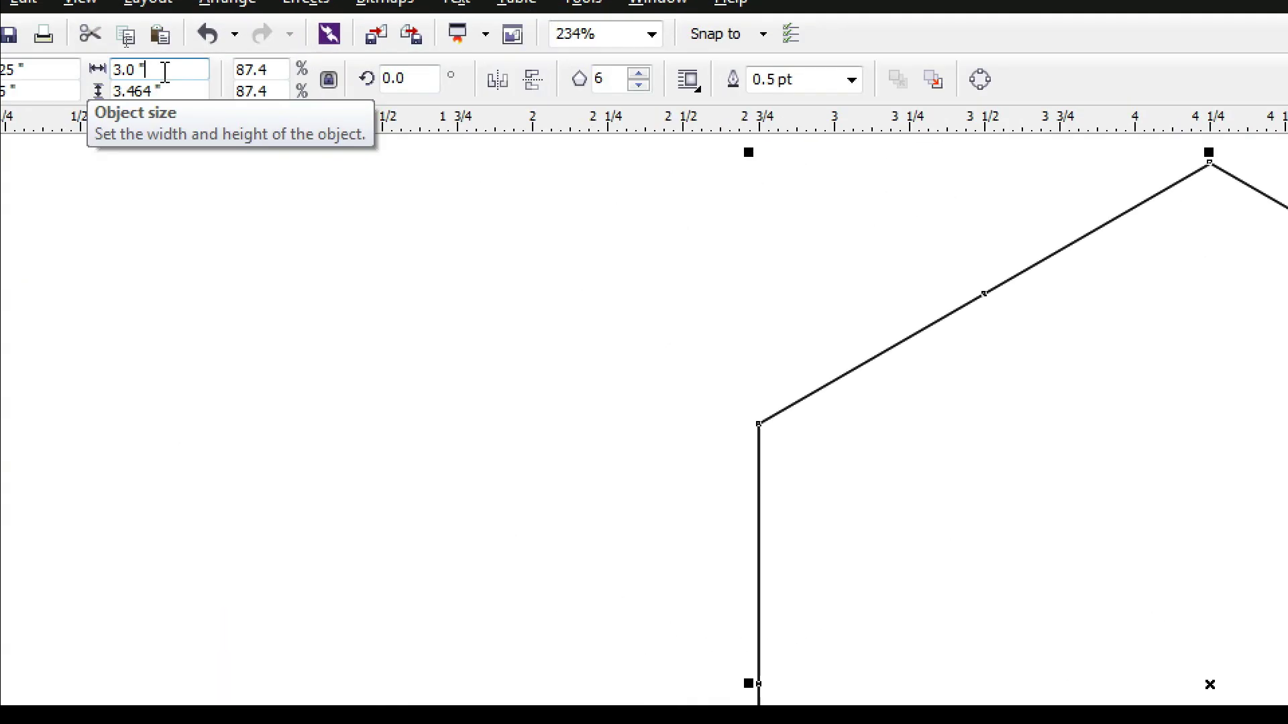
pyautogui.write('1.5')
pyautogui.press('Return')
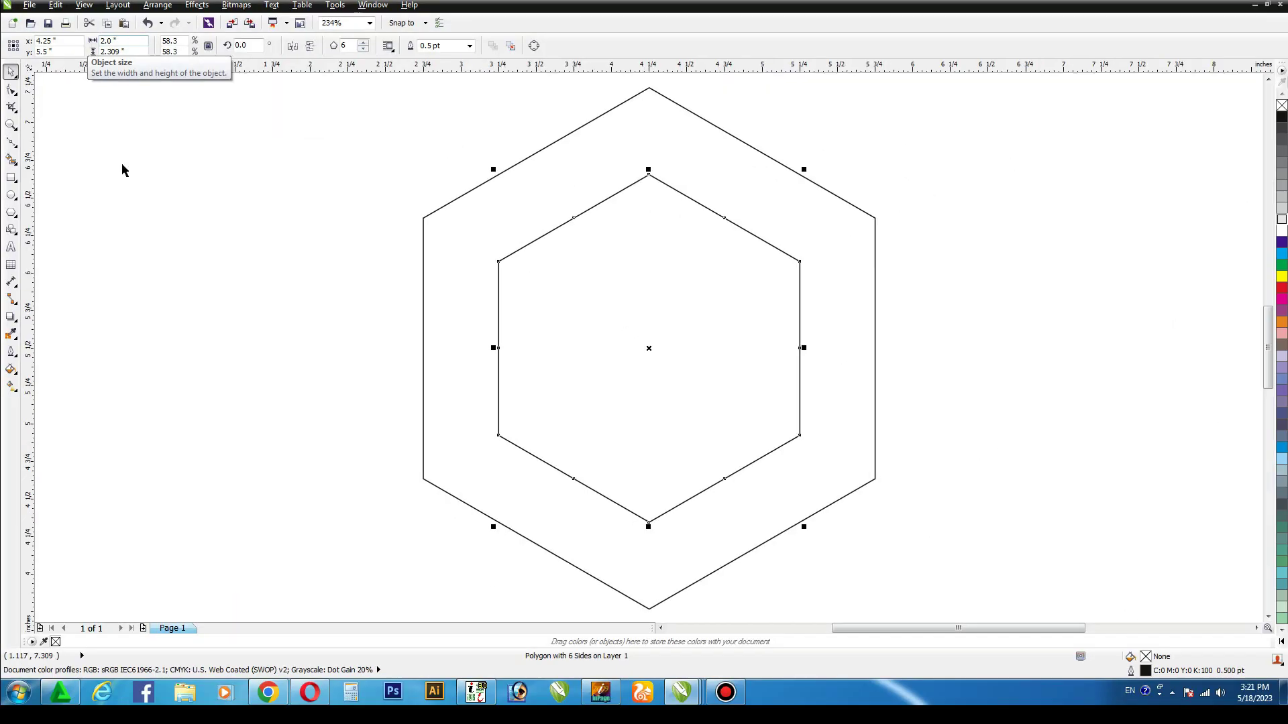
# - Copy and paste the 2.0-inch hexagon, dividing the new copy's width by 1.5 to make it 1.333 inches wide
pyautogui.click(56, 6)
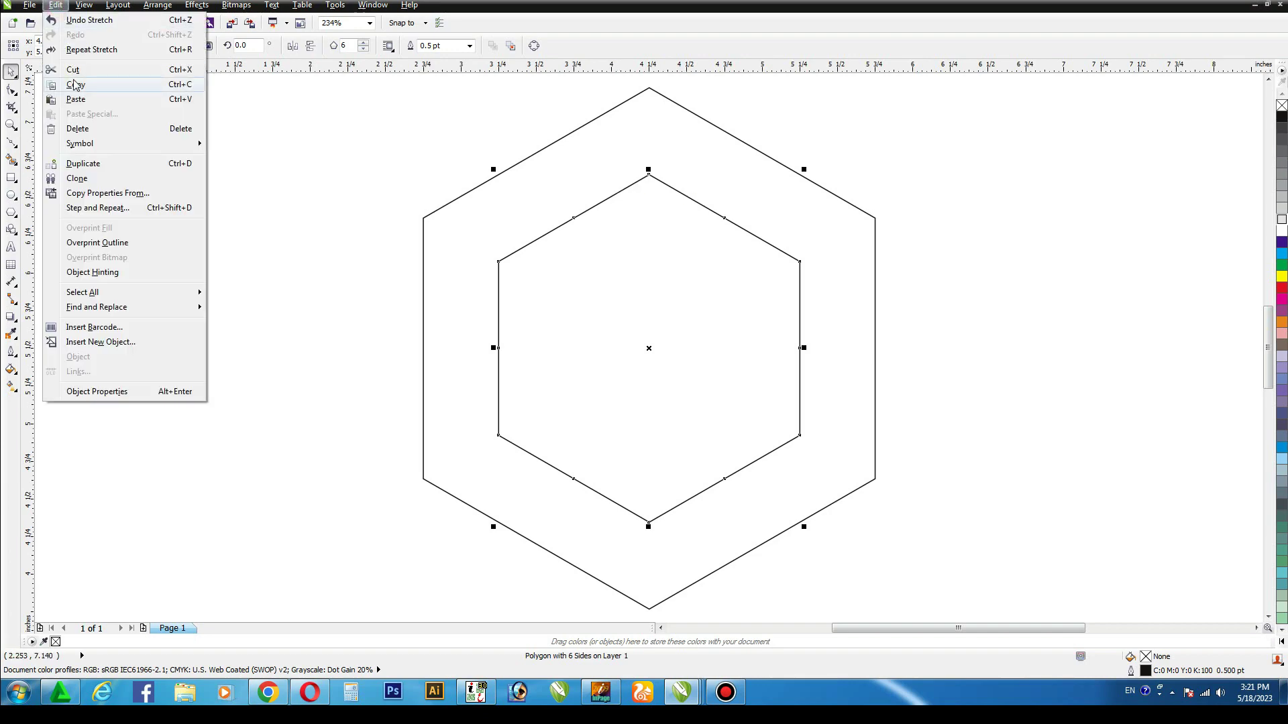
pyautogui.click(67, 85)
pyautogui.click(57, 6)
pyautogui.click(67, 102)
pyautogui.click(132, 41)
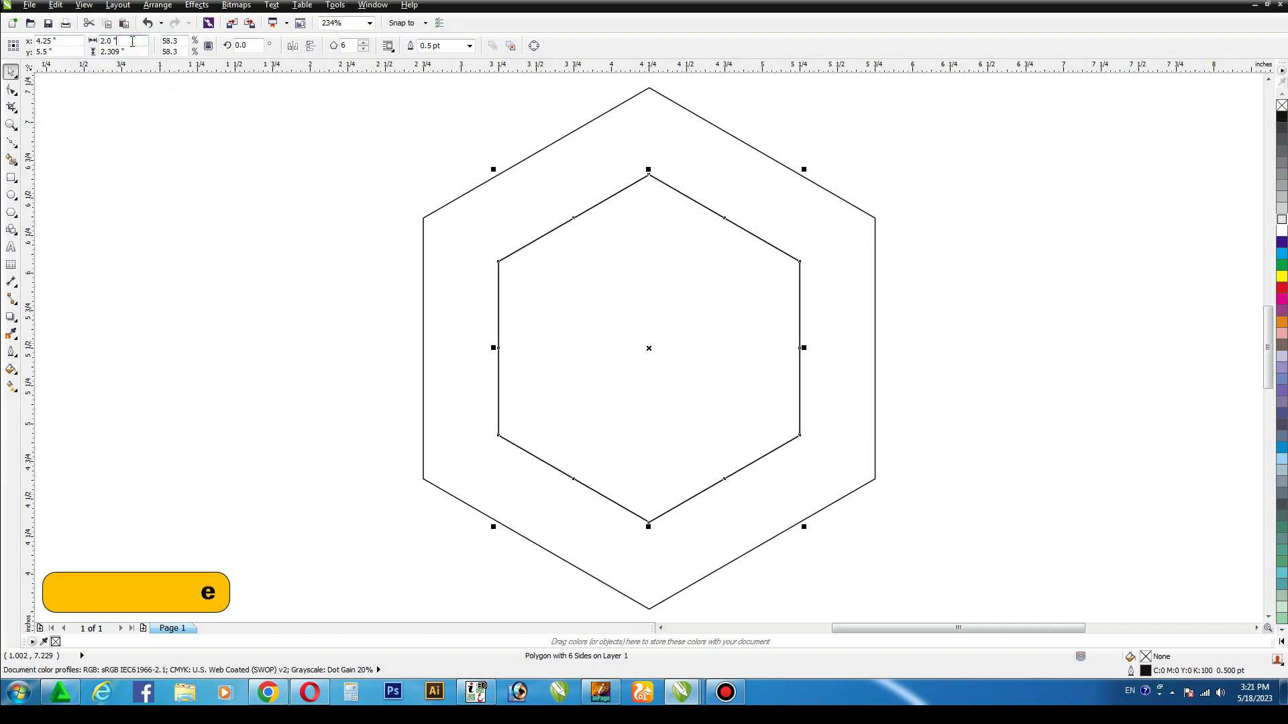
pyautogui.write('/1.5')
pyautogui.press('Return')
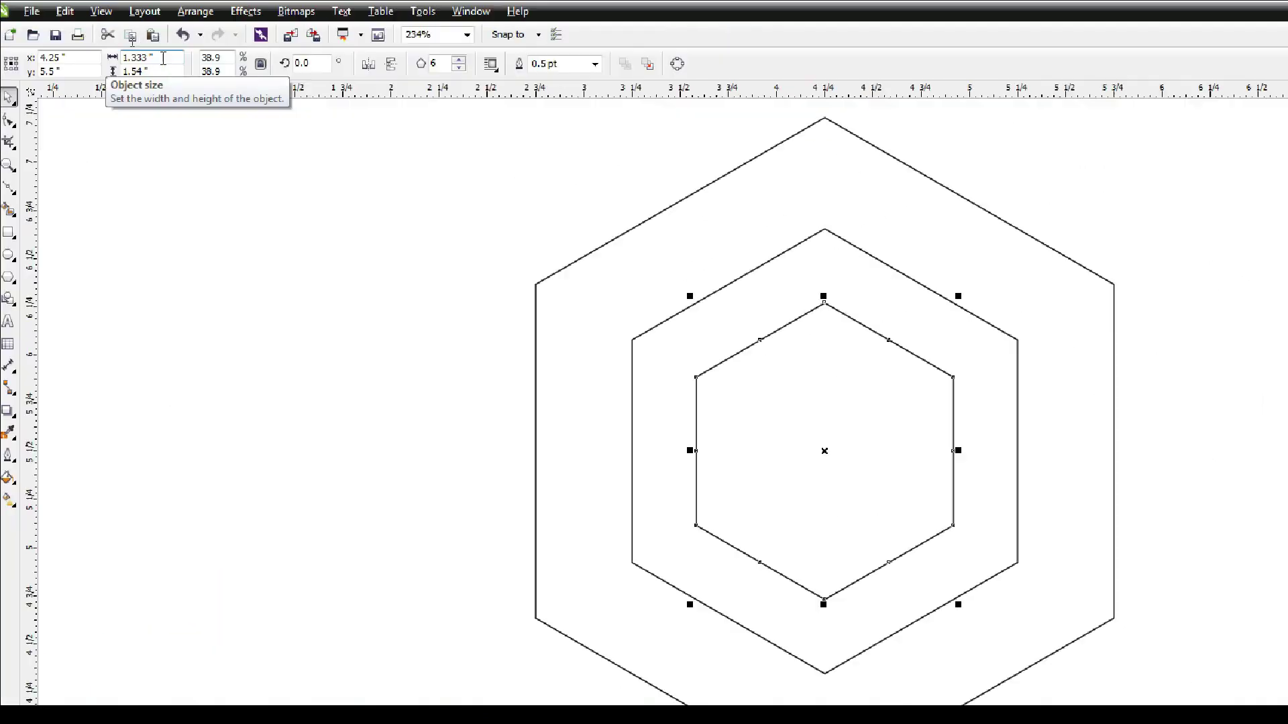
pyautogui.click(935, 195)
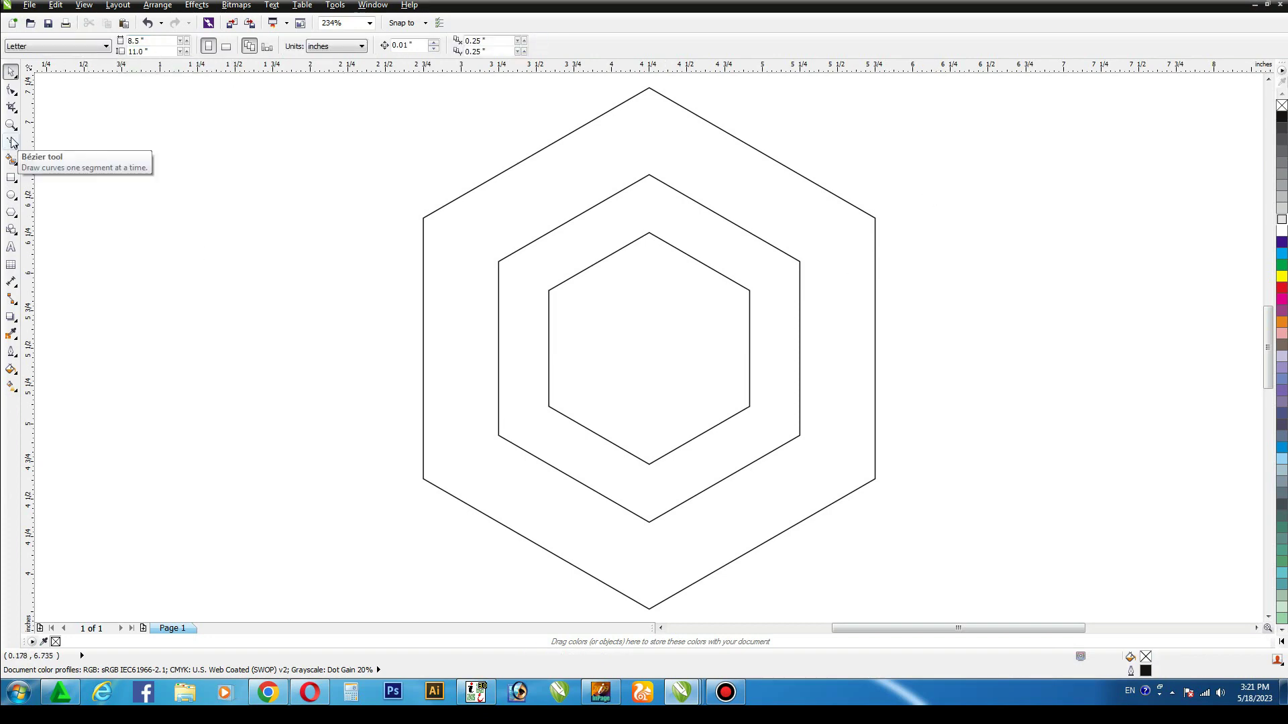
# - Draw a straight vertical Bézier line from the outer hexagon's top corner to the shared centre
pyautogui.click(12, 142)
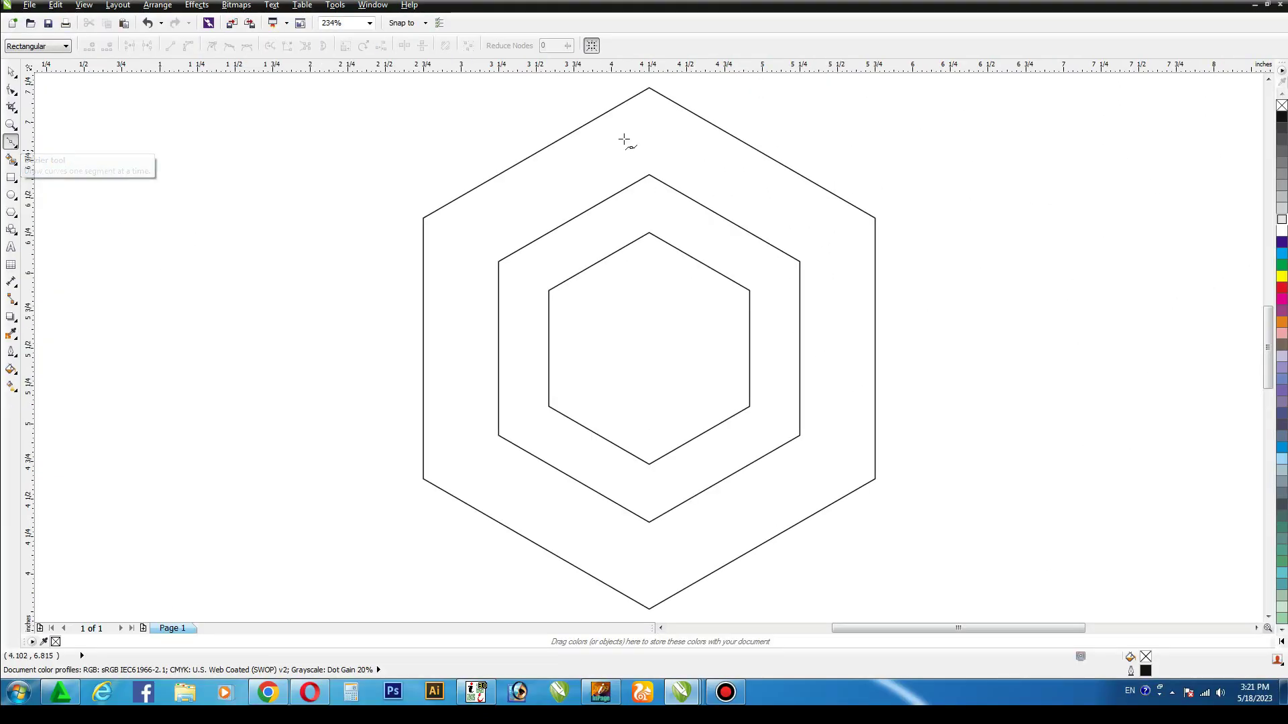
pyautogui.click(648, 88)
pyautogui.click(649, 348)
pyautogui.click(12, 73)
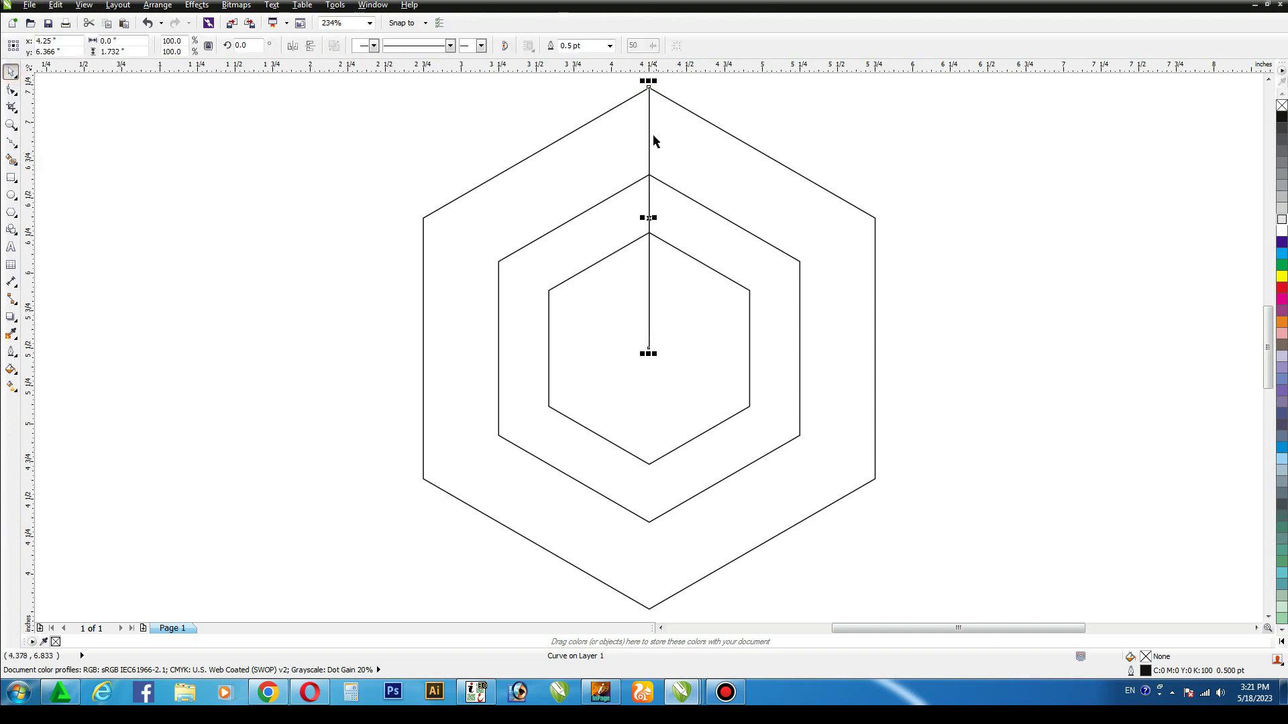
# - Rotate two copies of the line around the hexagons' centre so they reach the outer hexagon's lower-left and lower-right corners
pyautogui.click(649, 129)
pyautogui.moveTo(649, 83); pyautogui.dragTo(660, 262)
pyautogui.moveTo(649, 218); pyautogui.dragTo(649, 348)
pyautogui.moveTo(650, 84); pyautogui.dragTo(926, 431)
pyautogui.hotkey('ctrl', 'r')
pyautogui.click(989, 299)
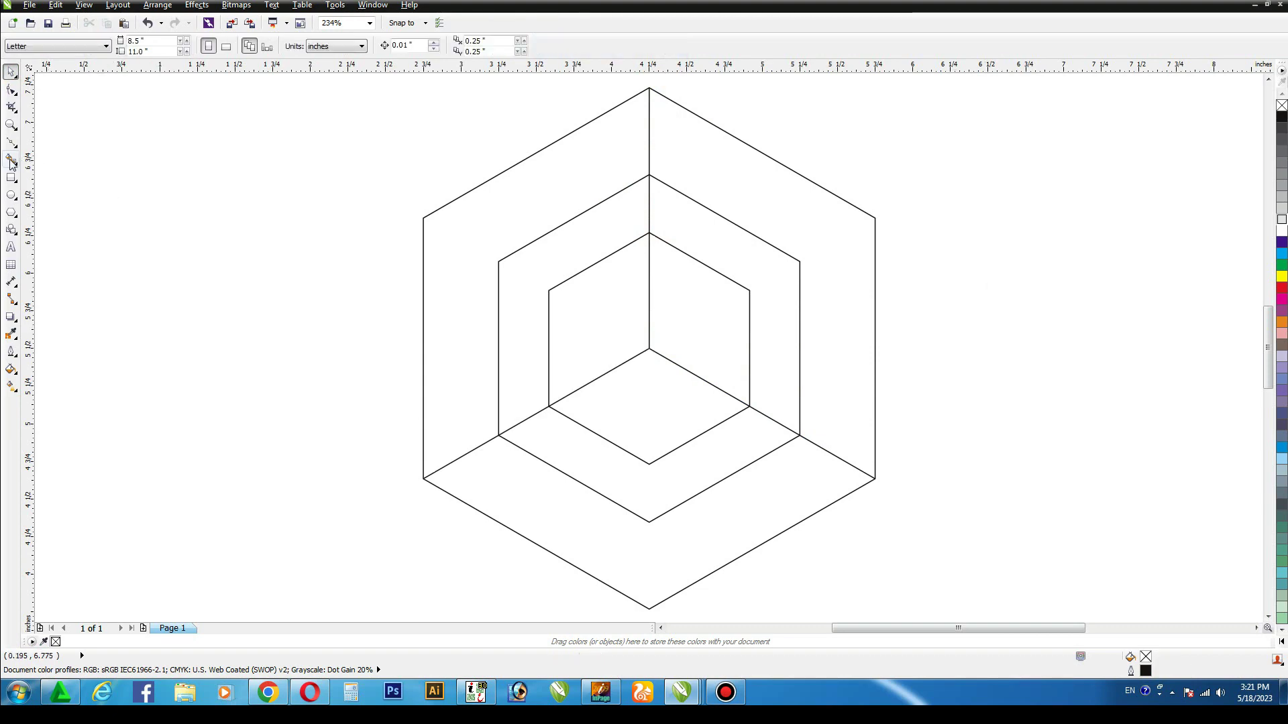
# - Use Smart Fill to create a blue-grey shape in each of the nine regions between the hexagons and lines
pyautogui.click(12, 160)
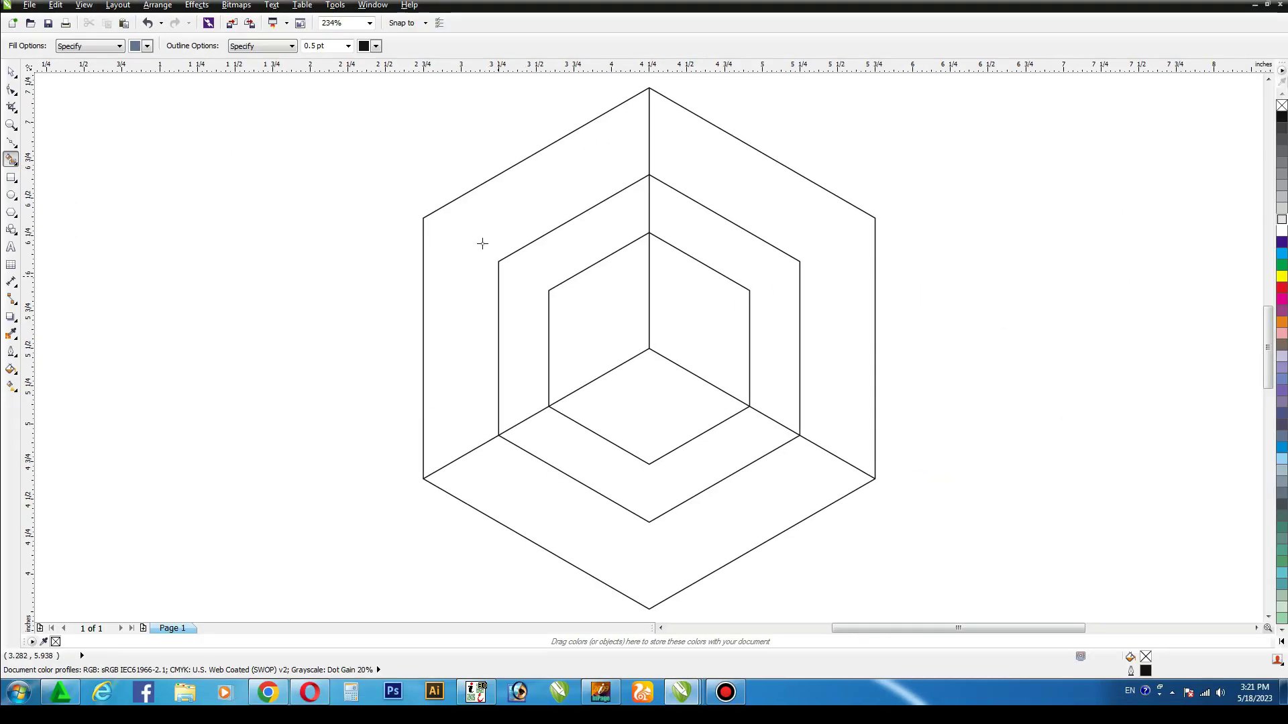
pyautogui.click(481, 243)
pyautogui.click(740, 186)
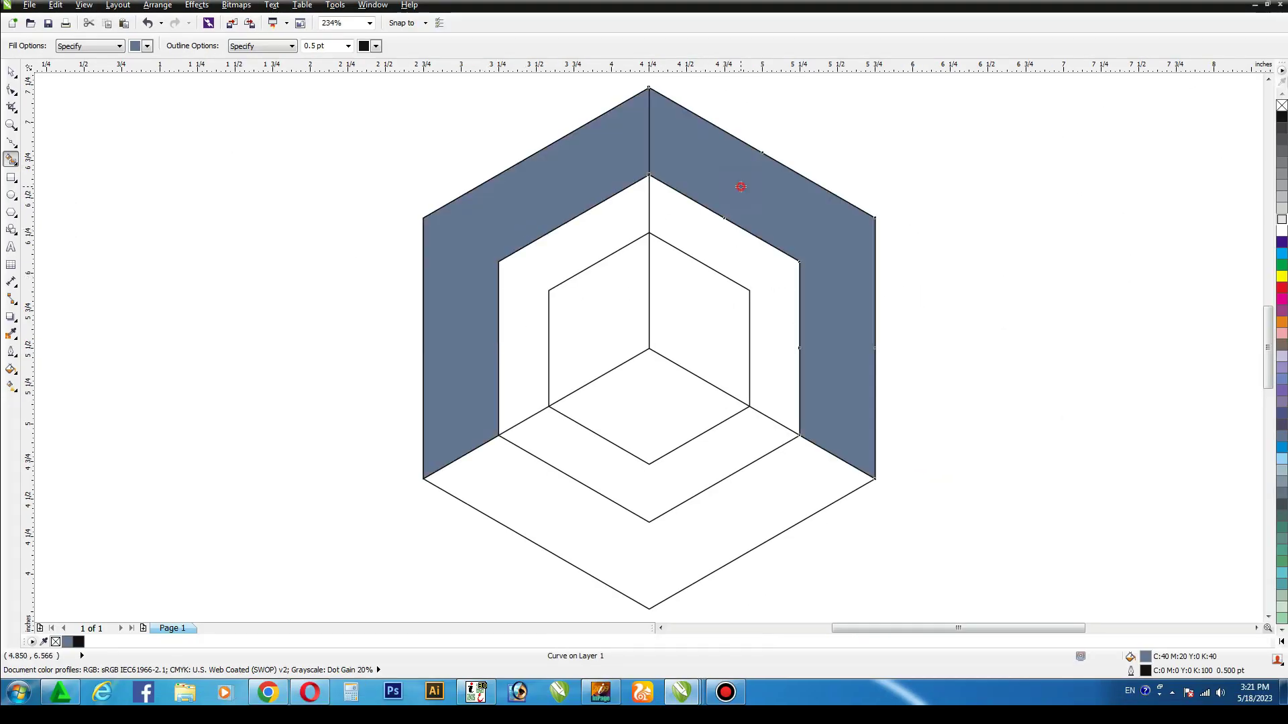
pyautogui.click(773, 497)
pyautogui.click(767, 319)
pyautogui.click(570, 232)
pyautogui.click(594, 296)
pyautogui.click(684, 308)
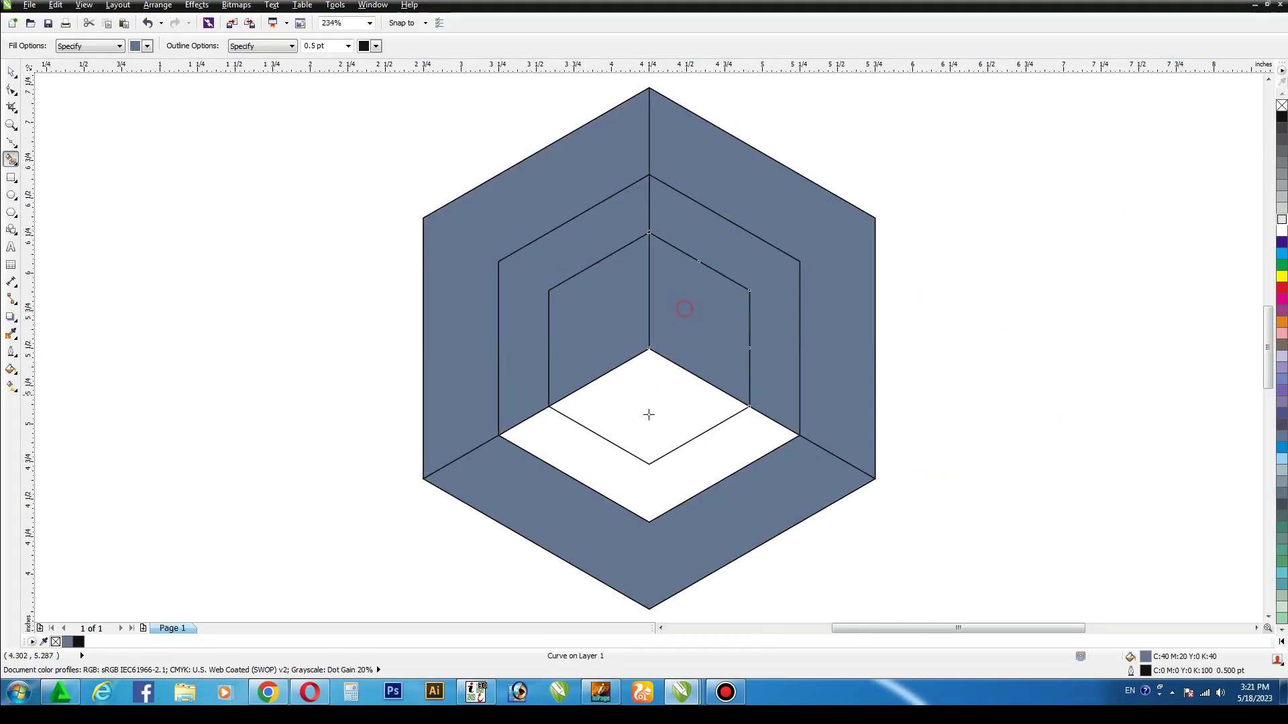
pyautogui.click(644, 427)
pyautogui.click(681, 475)
pyautogui.press('space')
pyautogui.click(268, 215)
# - Move all nine filled shapes to the right of the original line drawing, keeping their arrangement intact
pyautogui.scroll(-2, 304, 147)
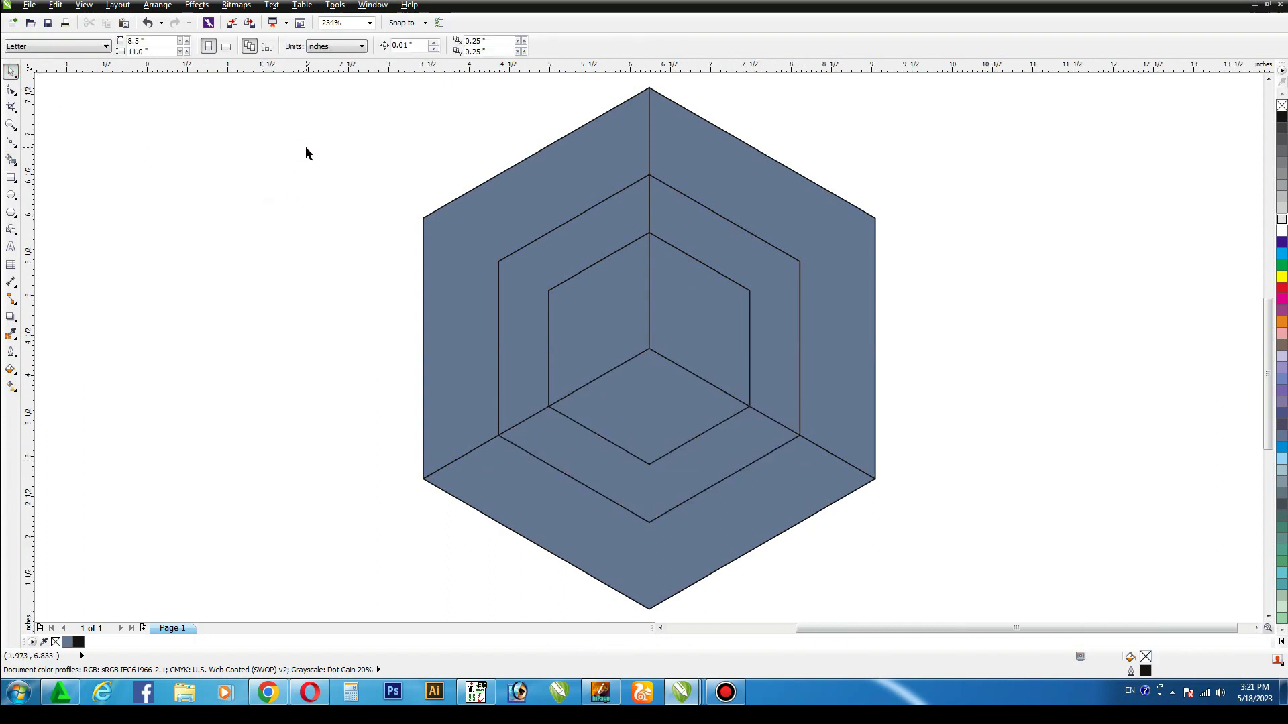
pyautogui.moveTo(429, 169); pyautogui.dragTo(724, 169)
pyautogui.moveTo(532, 167); pyautogui.dragTo(826, 167)
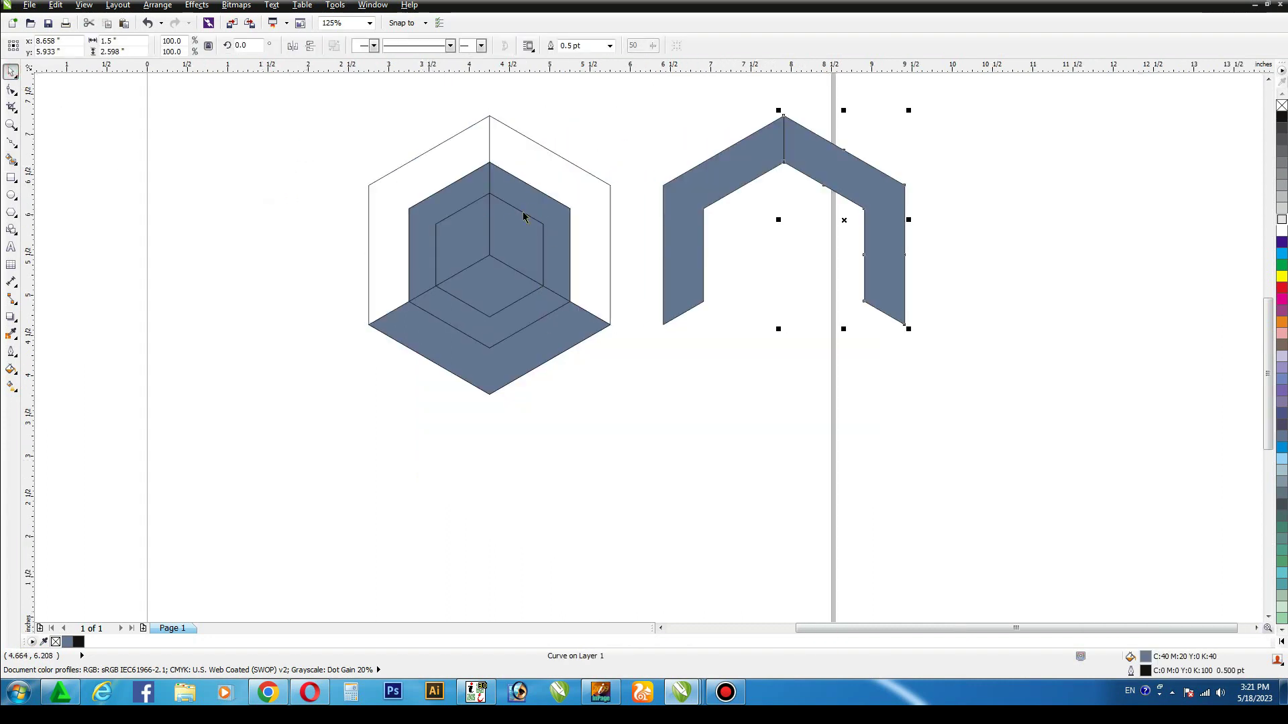
pyautogui.click(525, 201)
pyautogui.keyDown('shift'); pyautogui.click(455, 191); pyautogui.keyUp('shift')
pyautogui.hotkey('ctrl', 'r')
pyautogui.click(533, 243)
pyautogui.keyDown('shift'); pyautogui.click(471, 242); pyautogui.keyUp('shift')
pyautogui.hotkey('ctrl', 'r')
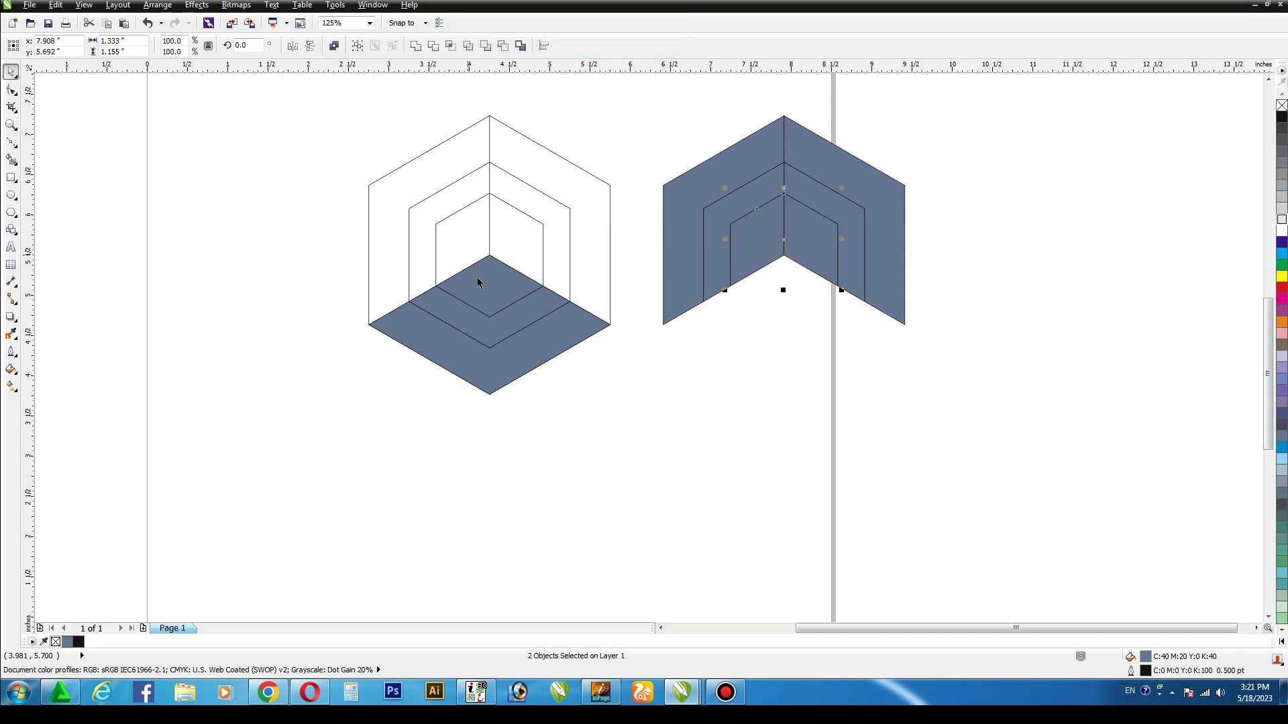
pyautogui.click(479, 281)
pyautogui.keyDown('shift'); pyautogui.click(466, 330); pyautogui.keyUp('shift')
pyautogui.hotkey('ctrl', 'r')
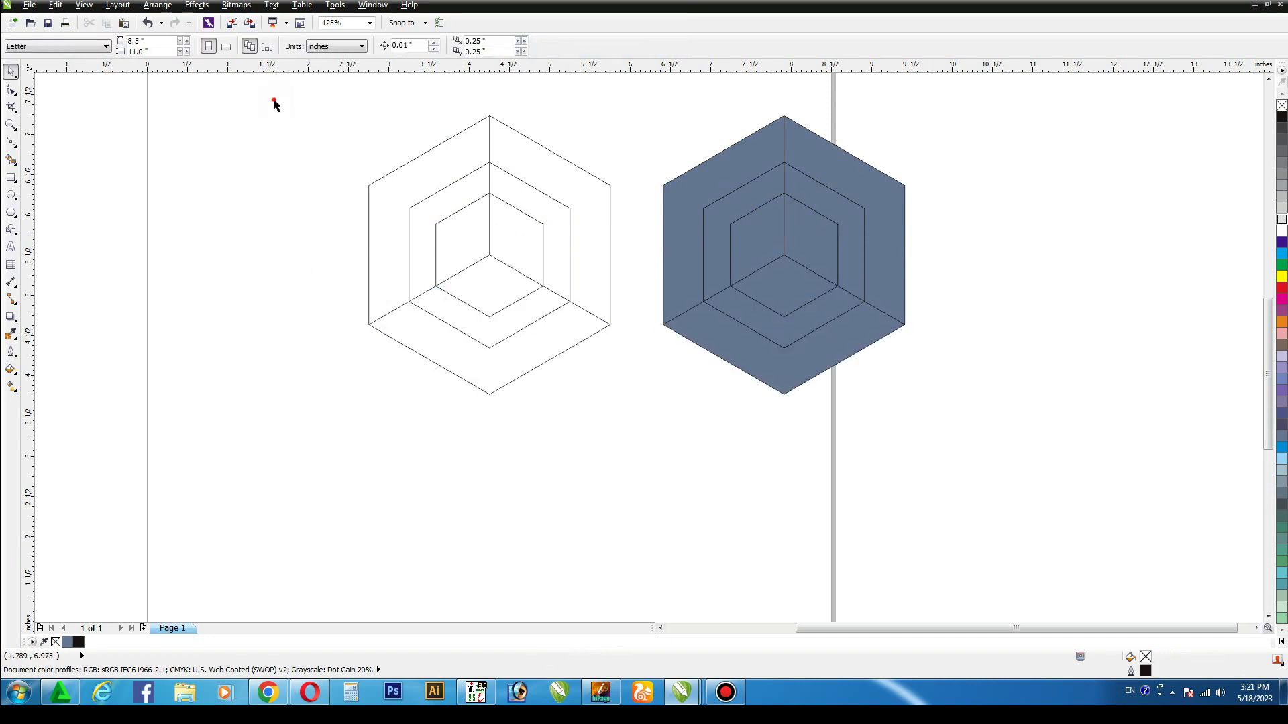
# - Delete the original line drawing and move the nine filled shapes back onto the page in its place
pyautogui.moveTo(274, 100); pyautogui.dragTo(630, 440)
pyautogui.press('Delete')
pyautogui.moveTo(552, 100); pyautogui.dragTo(938, 424)
pyautogui.moveTo(834, 270); pyautogui.dragTo(527, 290)
pyautogui.hotkey('shift', 'F2')
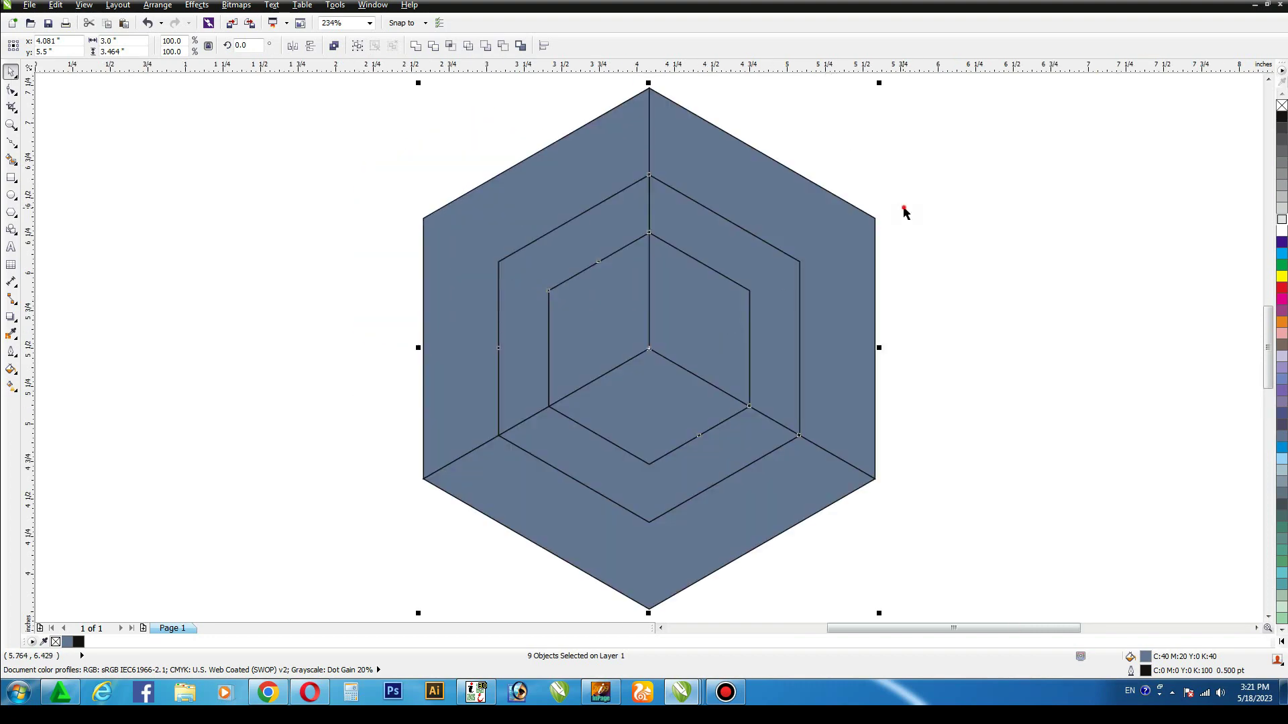
pyautogui.click(904, 212)
# - Apply a linear interactive fill to the outer upper-left face, from orange at its lower-left corner to magenta at the top
pyautogui.click(544, 210)
pyautogui.click(11, 387)
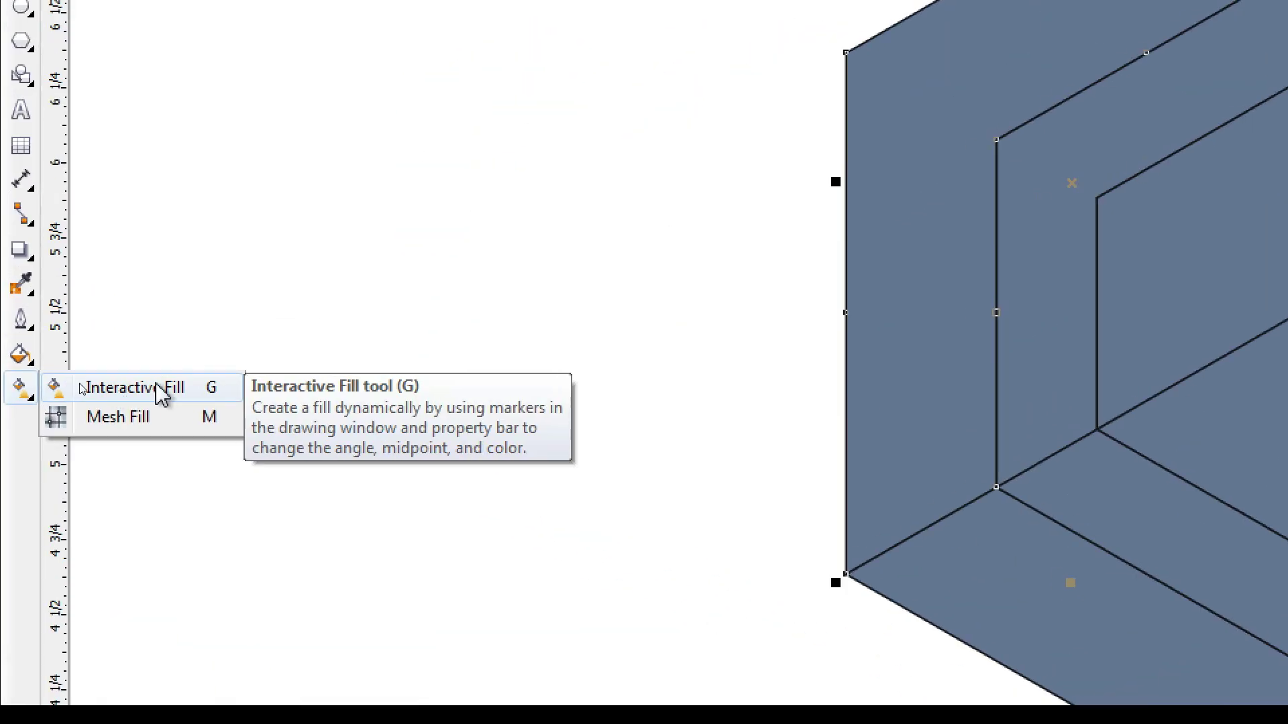
pyautogui.click(184, 391)
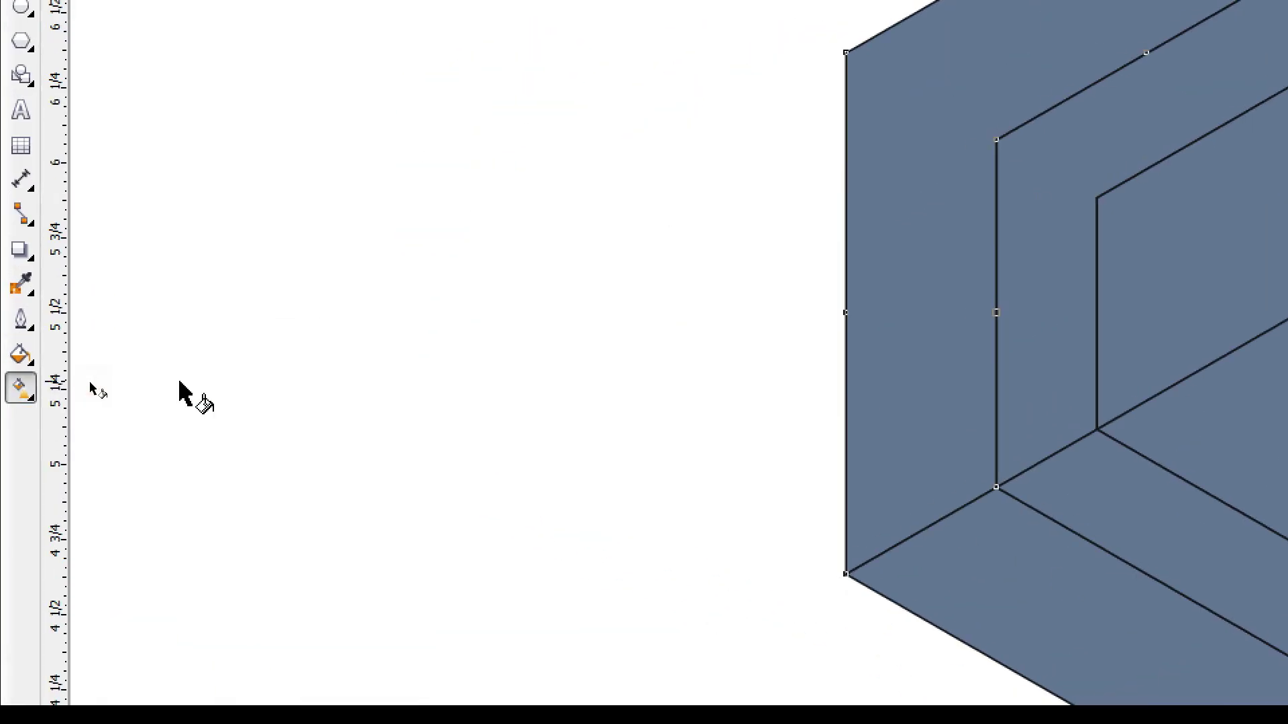
pyautogui.moveTo(424, 480); pyautogui.dragTo(643, 101)
pyautogui.click(1282, 303)
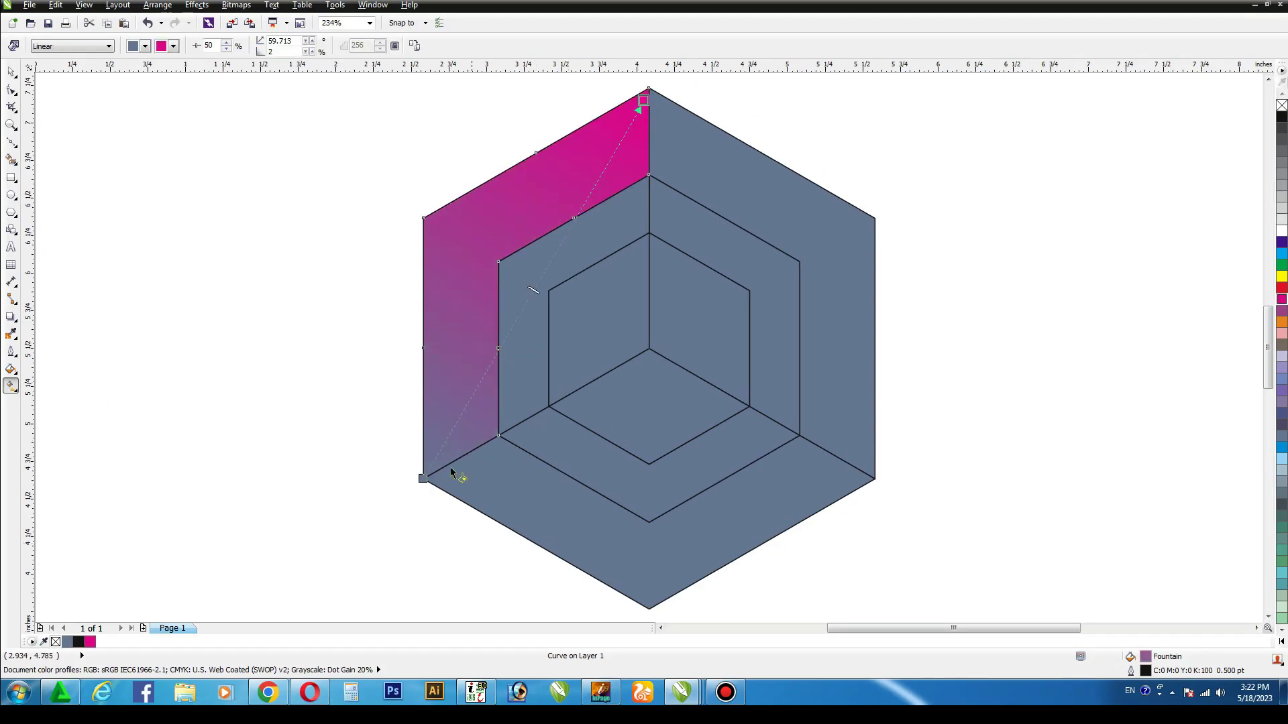
pyautogui.click(1282, 322)
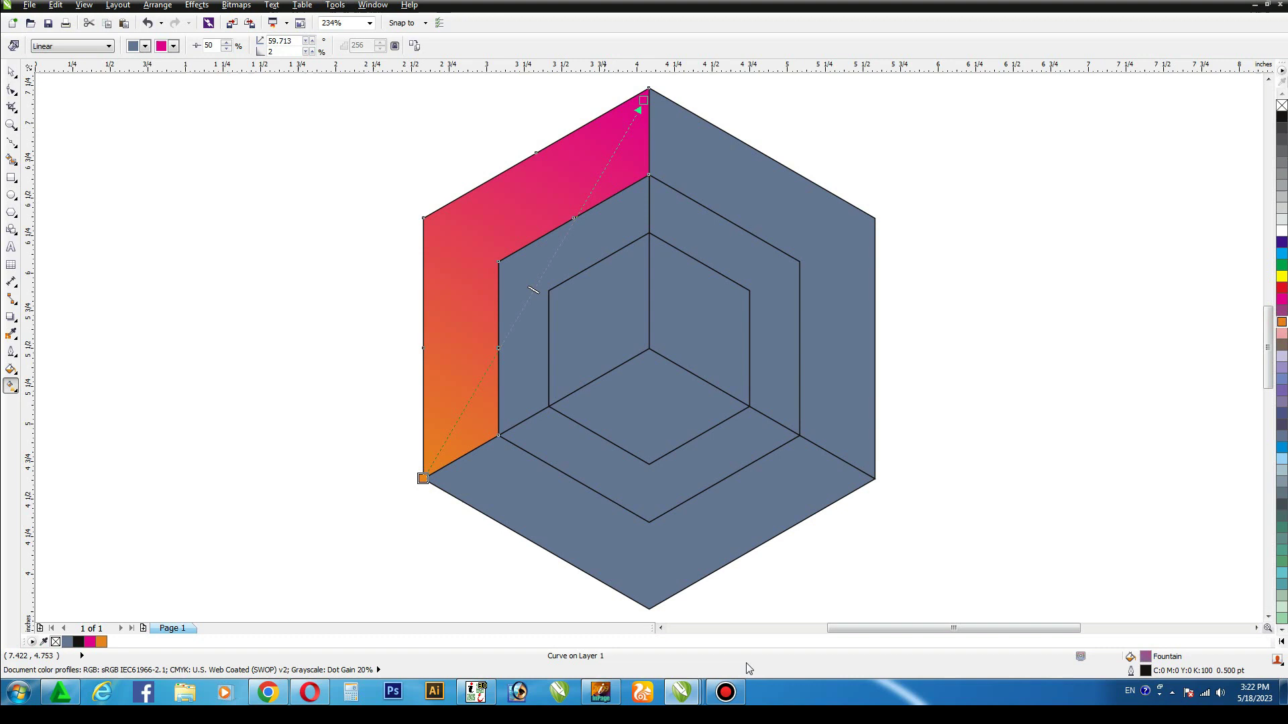
# - Apply a linear interactive fill to the outer upper-right face, from light blue at its lower-right corner to cyan at the top
pyautogui.click(11, 70)
pyautogui.click(734, 194)
pyautogui.click(11, 387)
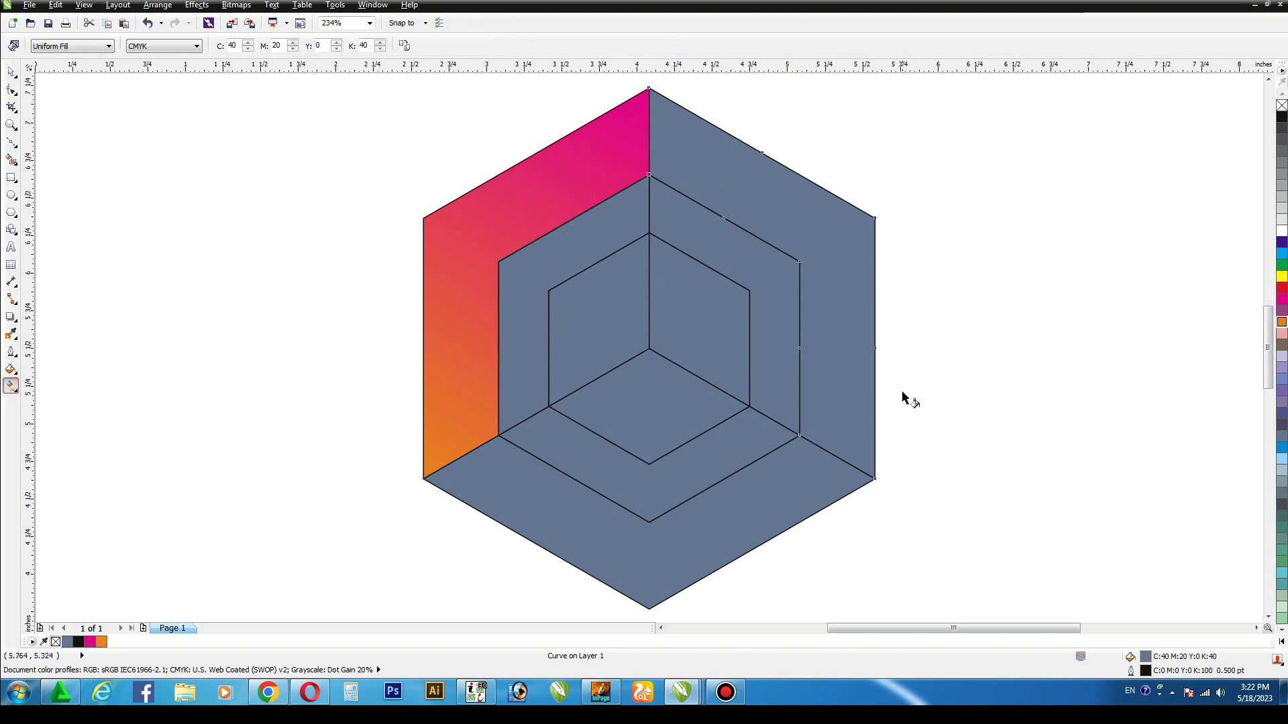
pyautogui.moveTo(874, 474); pyautogui.dragTo(654, 91)
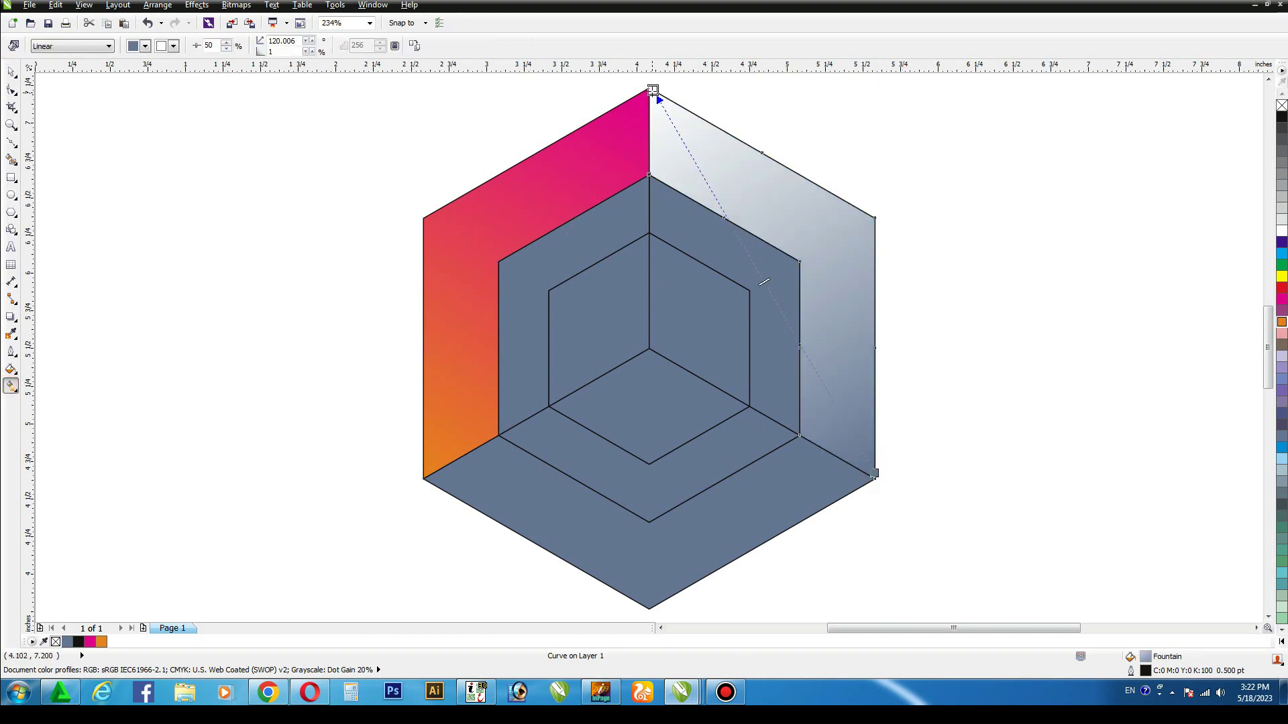
pyautogui.click(1281, 254)
pyautogui.click(1281, 458)
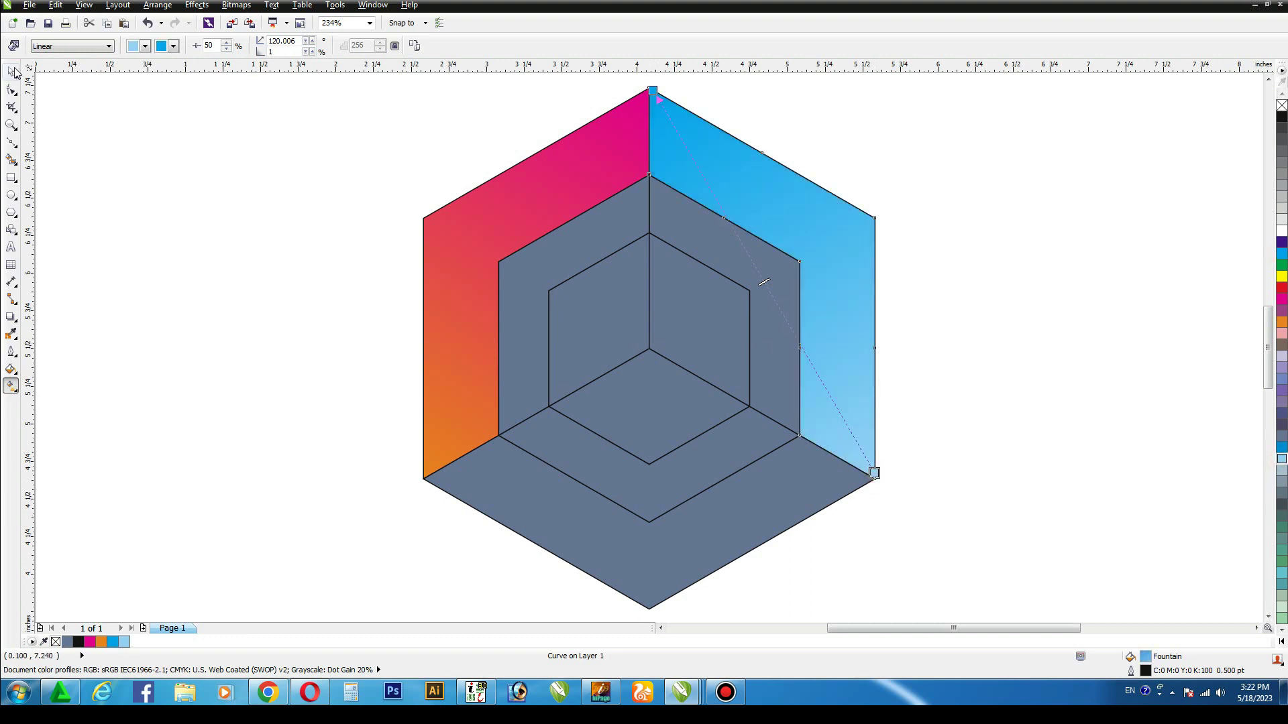
# - Apply a horizontal linear fill across the outer bottom face from right to left, with both end colours set to medium blue
pyautogui.click(143, 158)
pyautogui.click(426, 481)
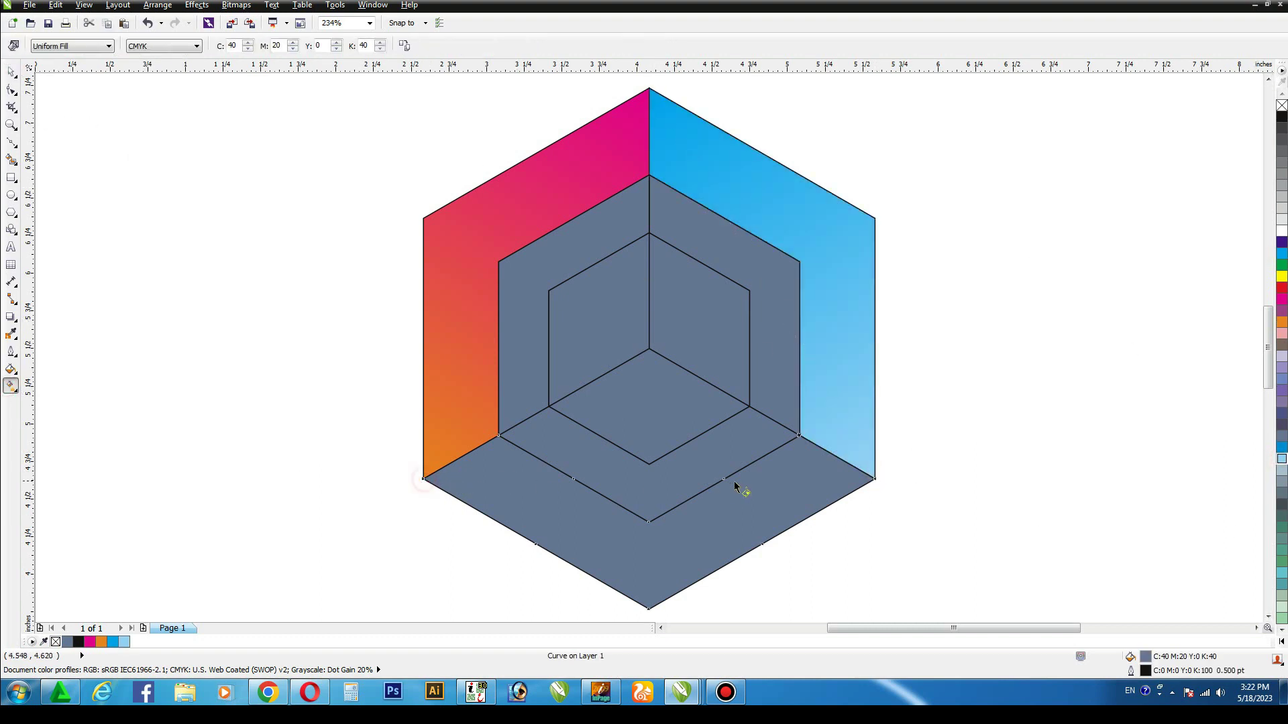
pyautogui.moveTo(865, 480); pyautogui.dragTo(425, 477)
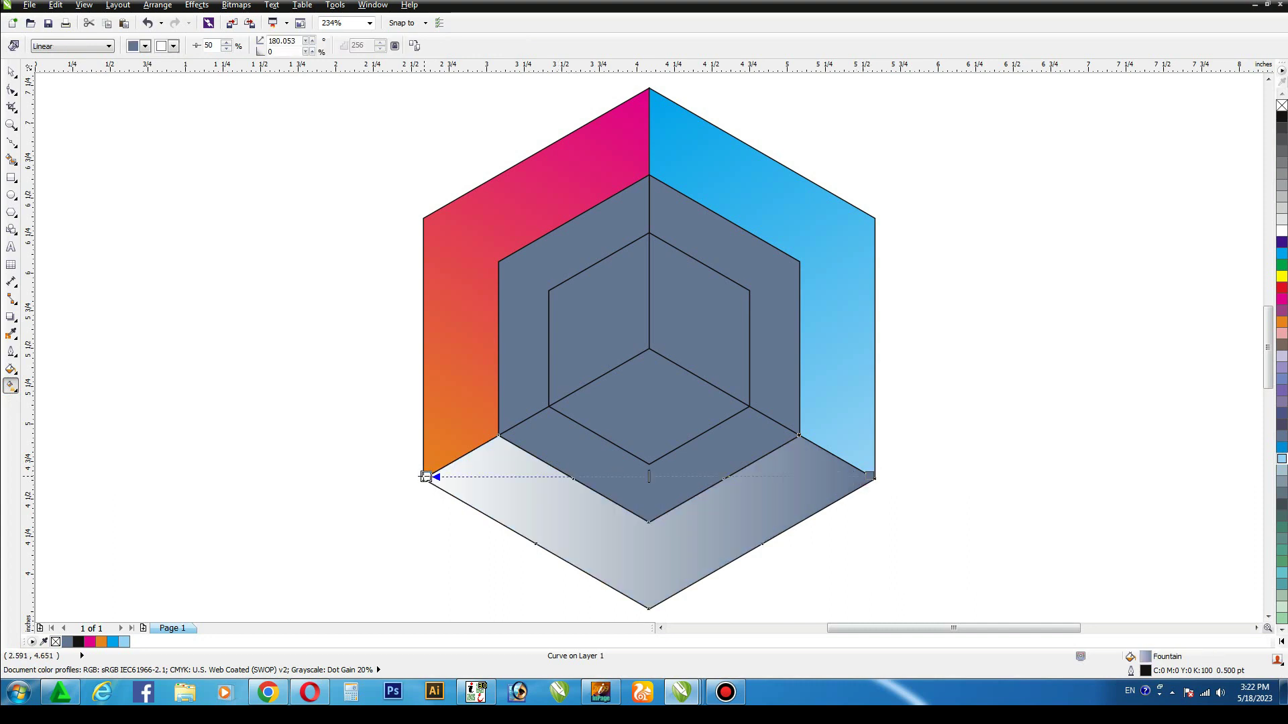
pyautogui.click(1281, 448)
pyautogui.click(1281, 447)
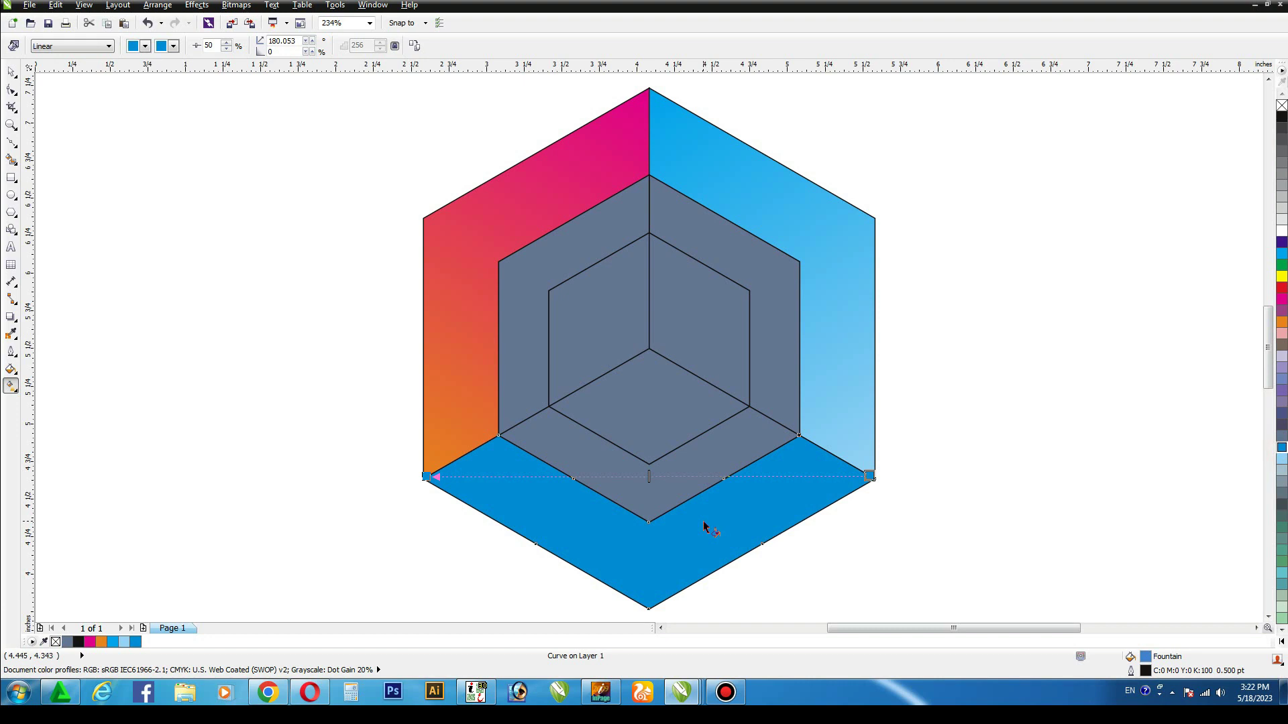
# - Customize the outer bottom face's fountain fill with a light blue stop at 48% and medium blue stops on both sides, one at 77%
pyautogui.press('F11')
pyautogui.click(603, 324)
pyautogui.doubleClick(591, 362)
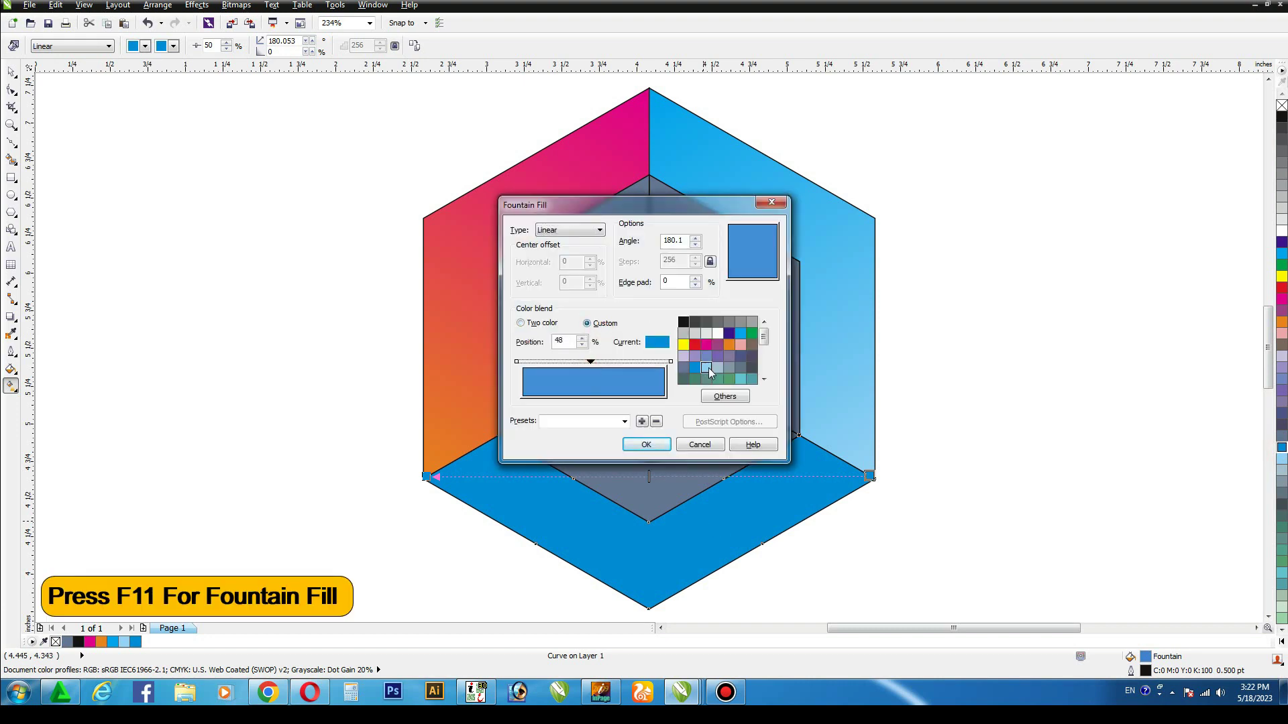
pyautogui.click(709, 368)
pyautogui.doubleClick(556, 362)
pyautogui.click(695, 368)
pyautogui.doubleClick(632, 362)
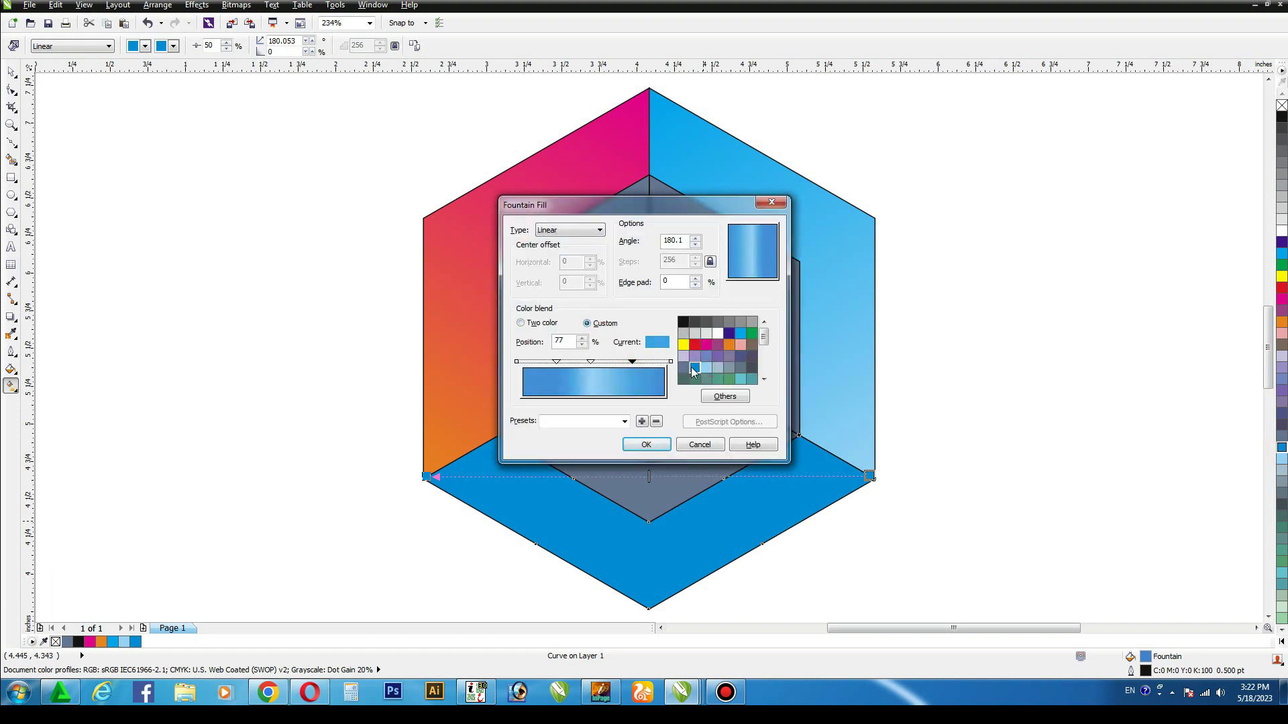
pyautogui.click(694, 369)
pyautogui.click(649, 445)
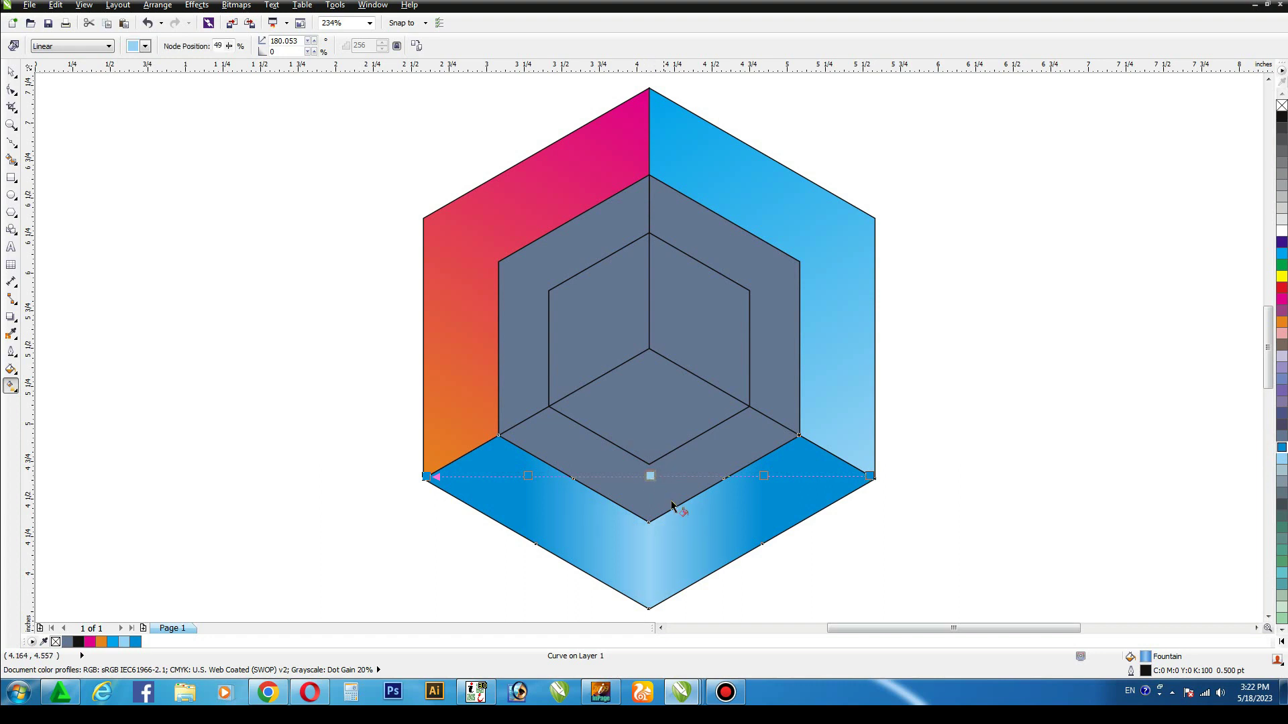
pyautogui.click(11, 75)
pyautogui.click(112, 184)
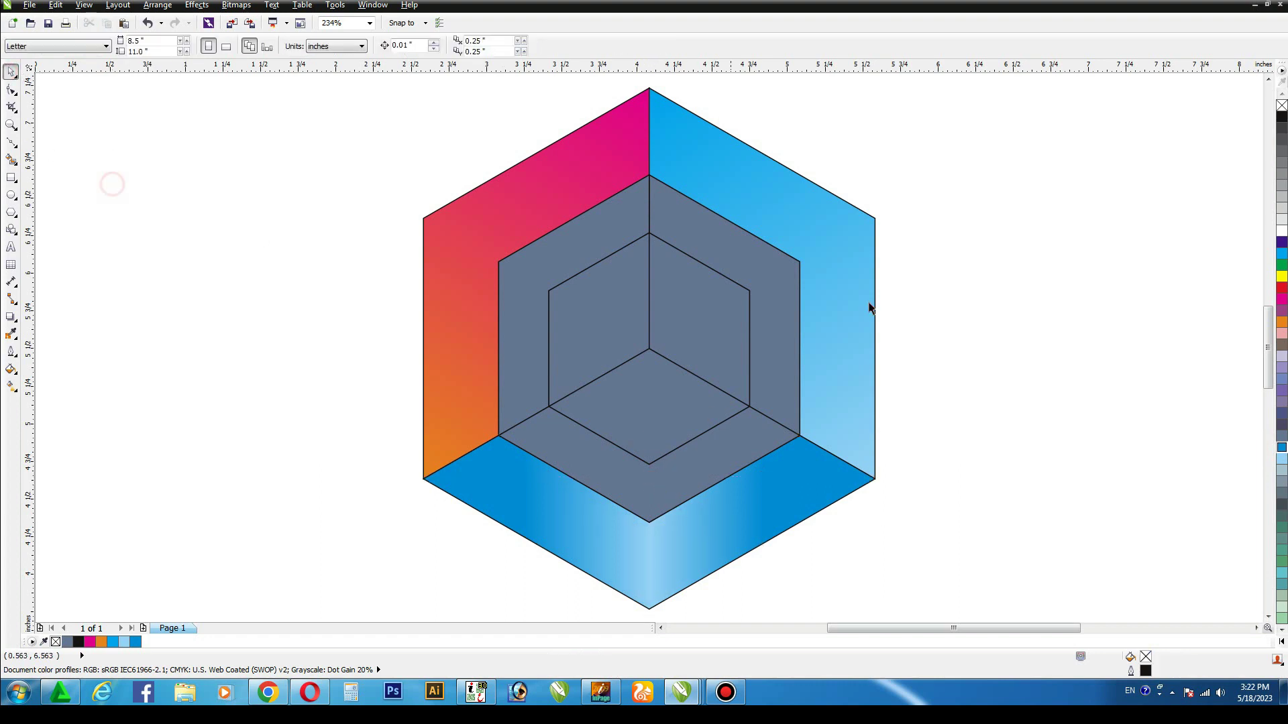
# - Copy the outer upper-left and upper-right faces' gradient fills to the matching faces of the innermost hexagon
pyautogui.click(621, 302)
pyautogui.click(12, 385)
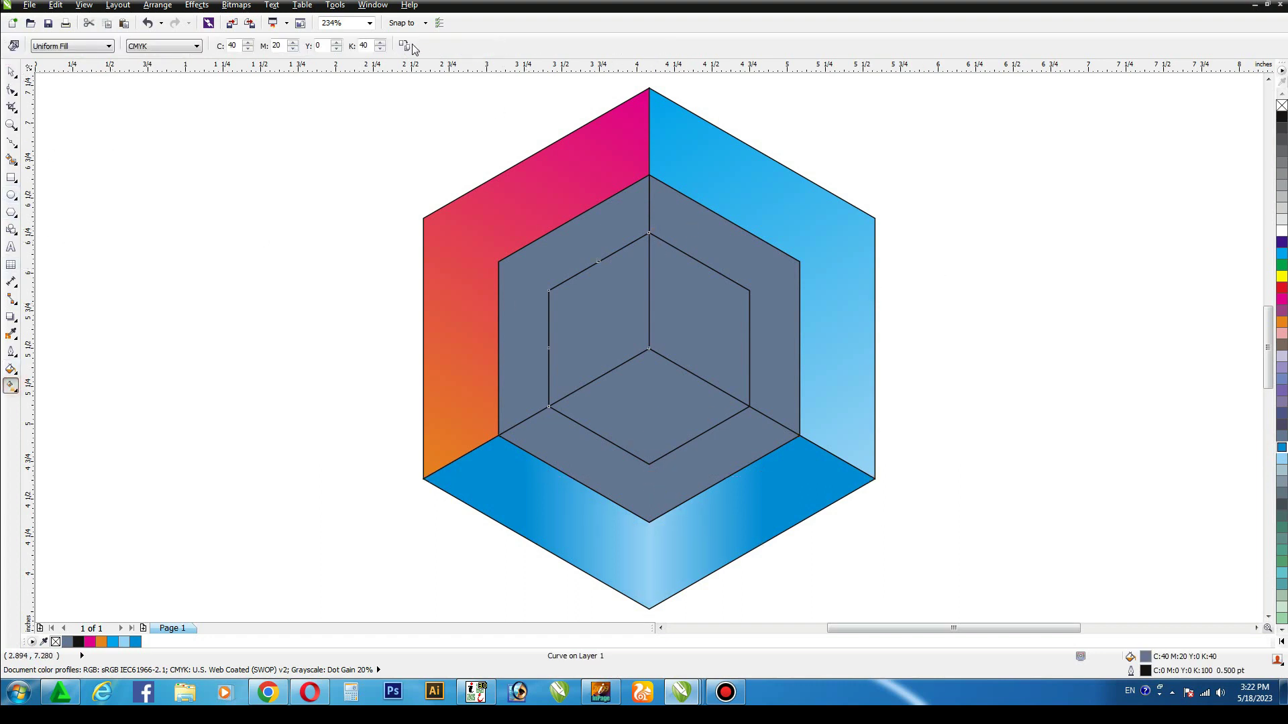
pyautogui.click(403, 45)
pyautogui.click(480, 218)
pyautogui.click(698, 288)
pyautogui.click(405, 47)
pyautogui.click(794, 198)
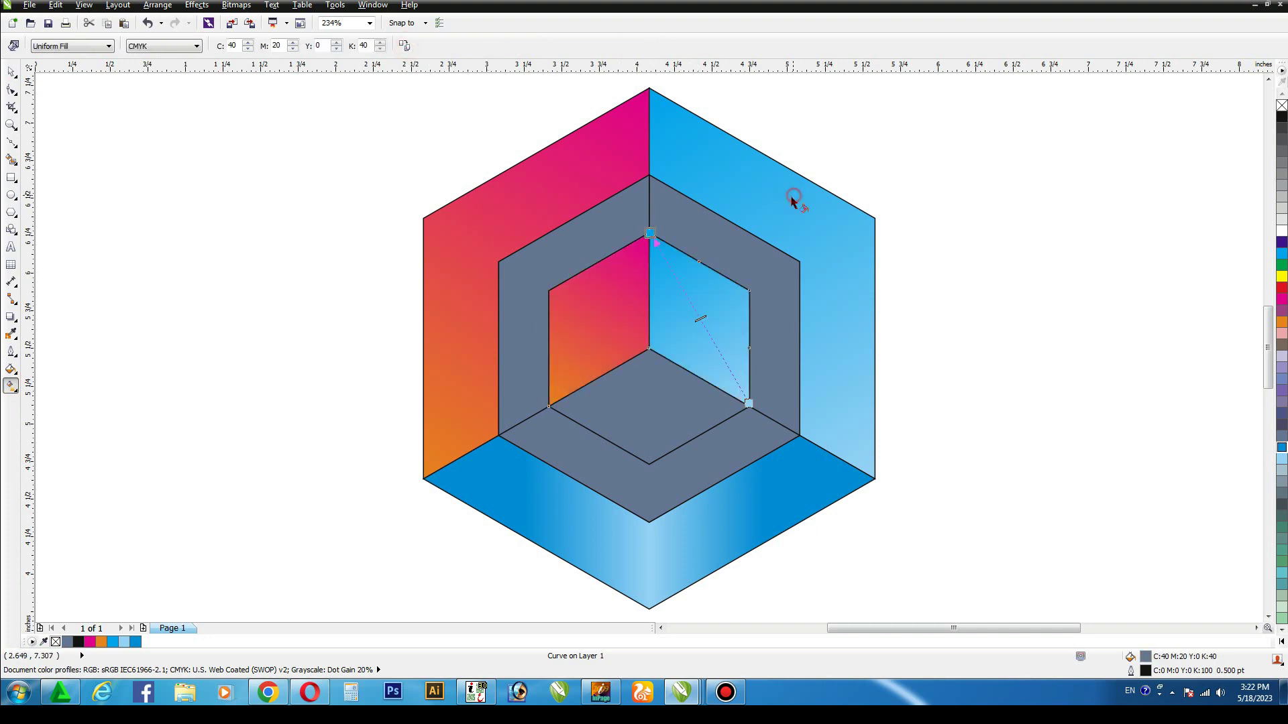
# - Fill the innermost hexagon's bottom face with solid medium blue
pyautogui.click(11, 71)
pyautogui.click(630, 410)
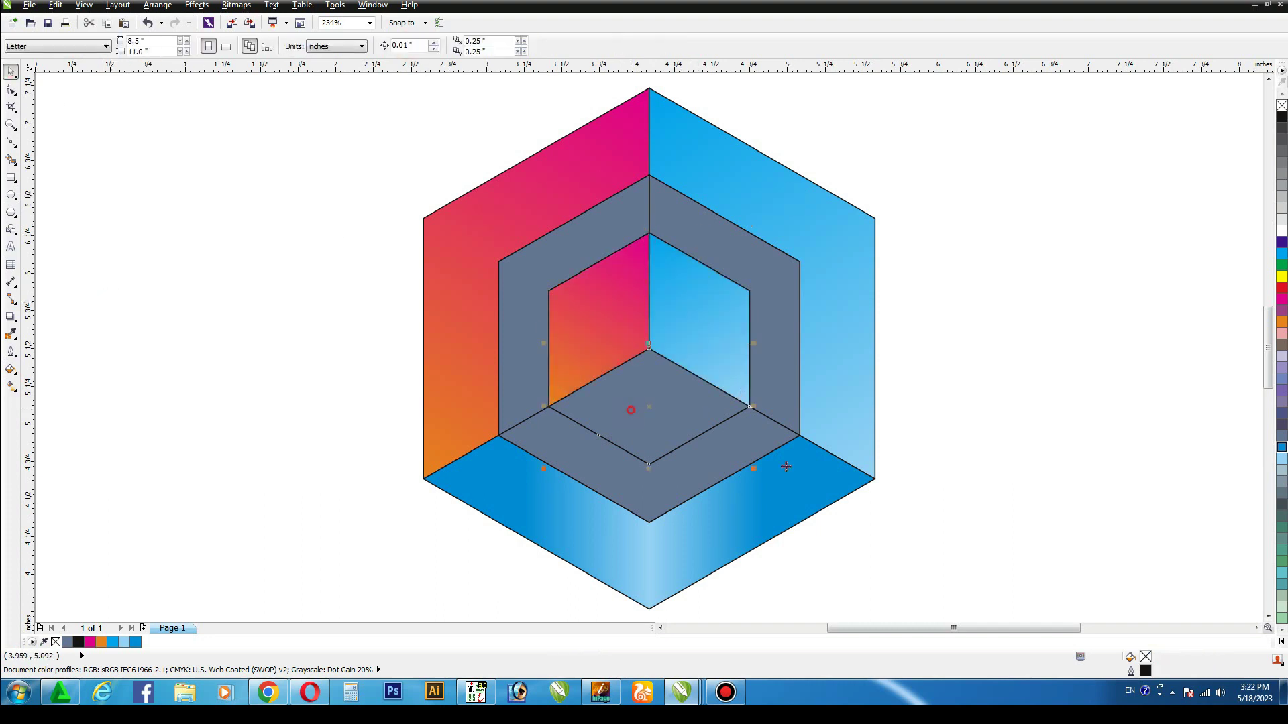
pyautogui.click(1281, 253)
pyautogui.click(1281, 448)
pyautogui.click(948, 295)
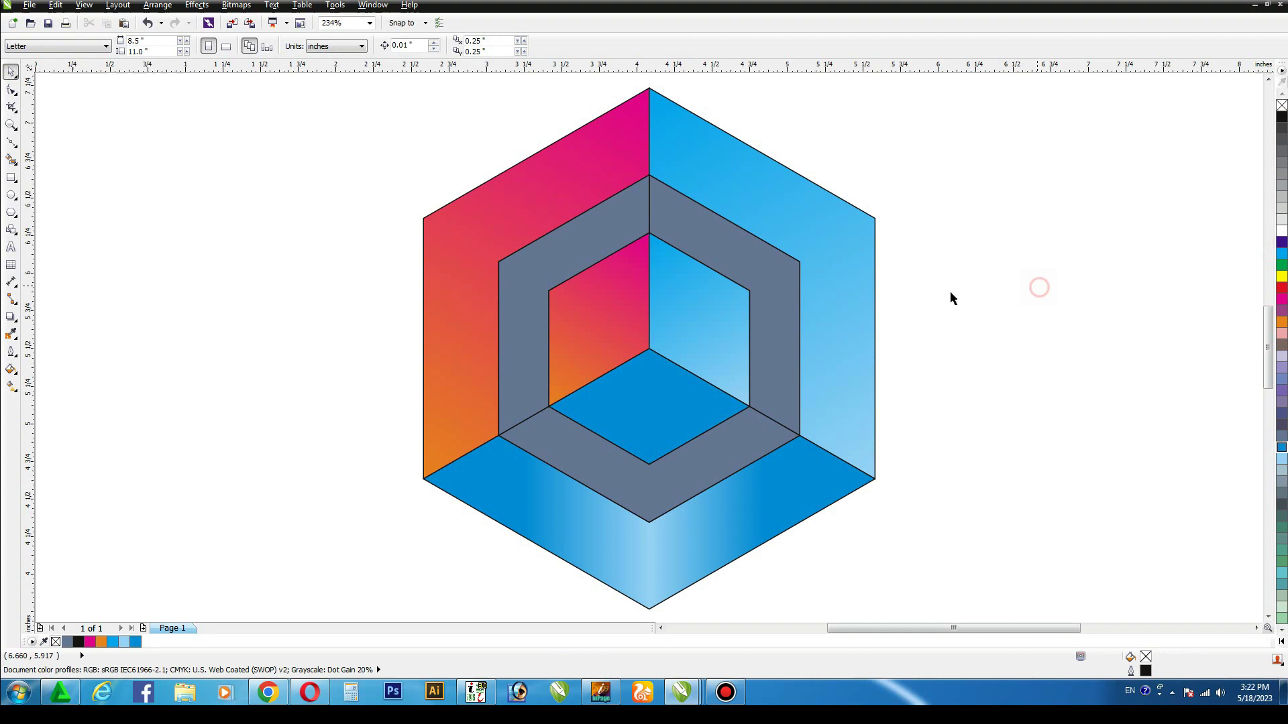
# - Apply a linear fill to the middle ring's upper-left face from its lower corner to its top corner, ending in light grey
pyautogui.click(531, 265)
pyautogui.press('g')
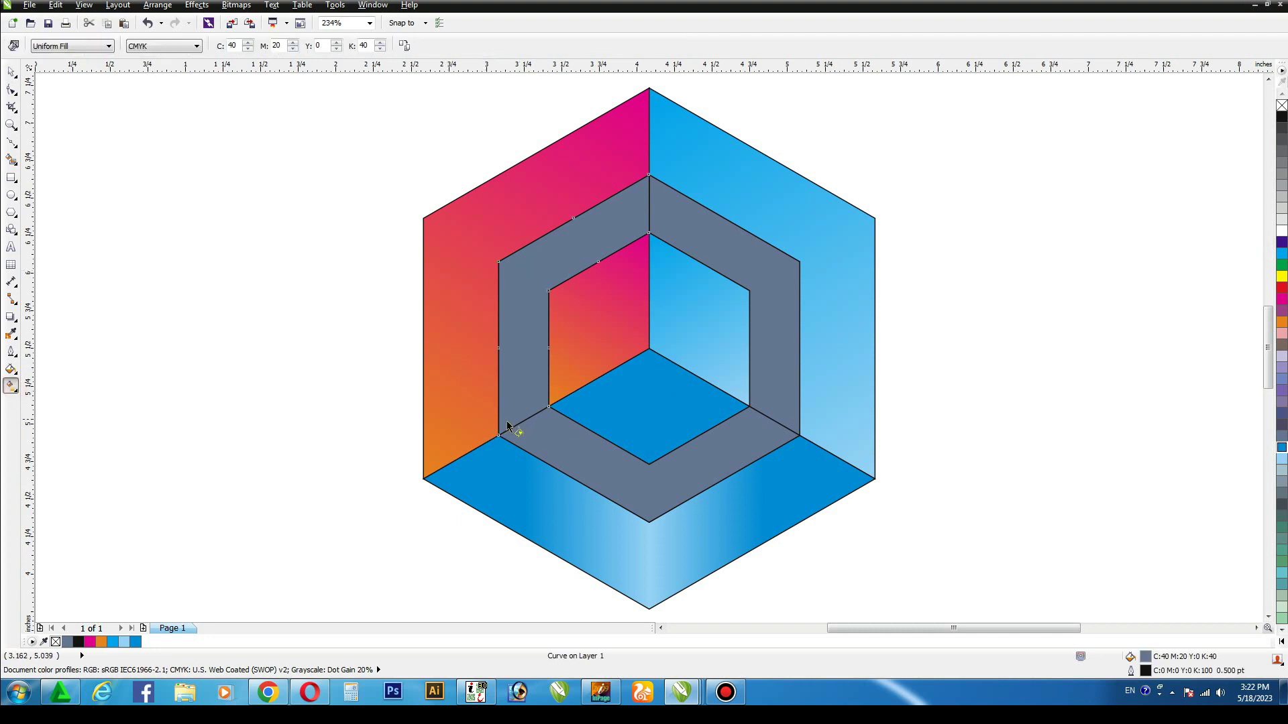
pyautogui.moveTo(644, 181); pyautogui.dragTo(643, 178)
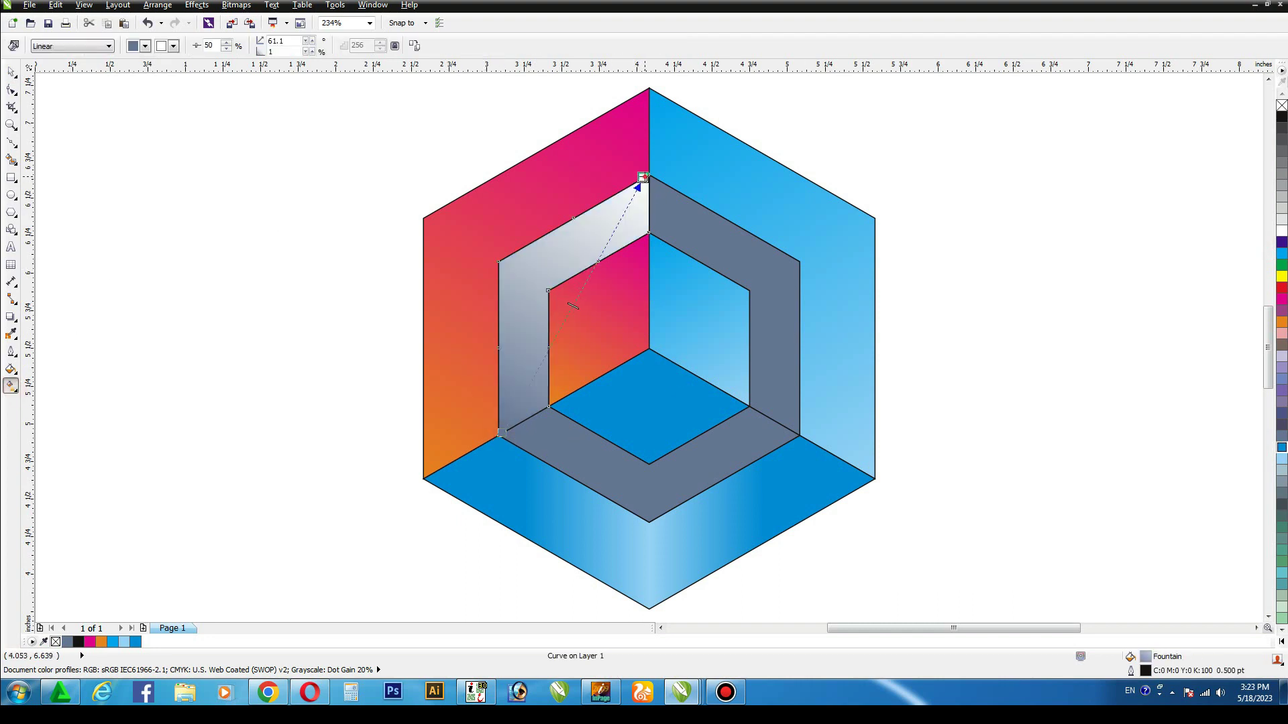
pyautogui.click(1281, 221)
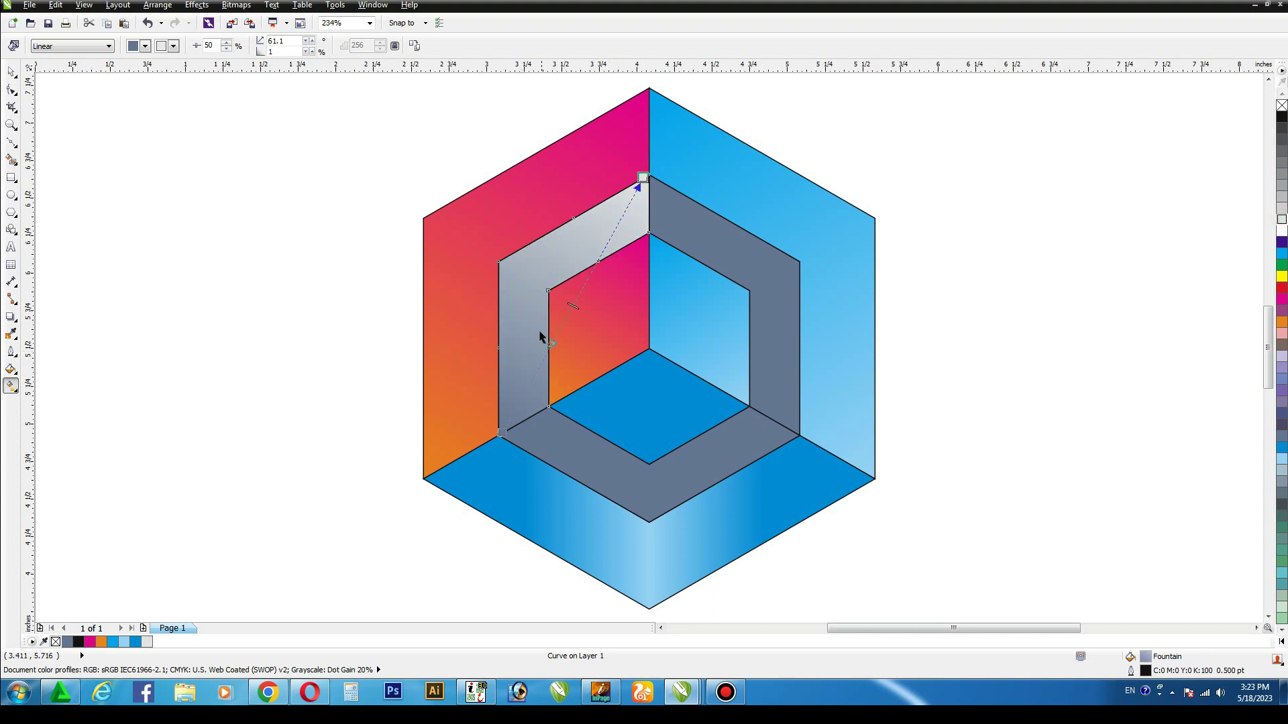
# - Add a light grey stop at 20% to that gradient, set its start colour to grey, and extend the start slightly past the lower corner
pyautogui.doubleClick(530, 381)
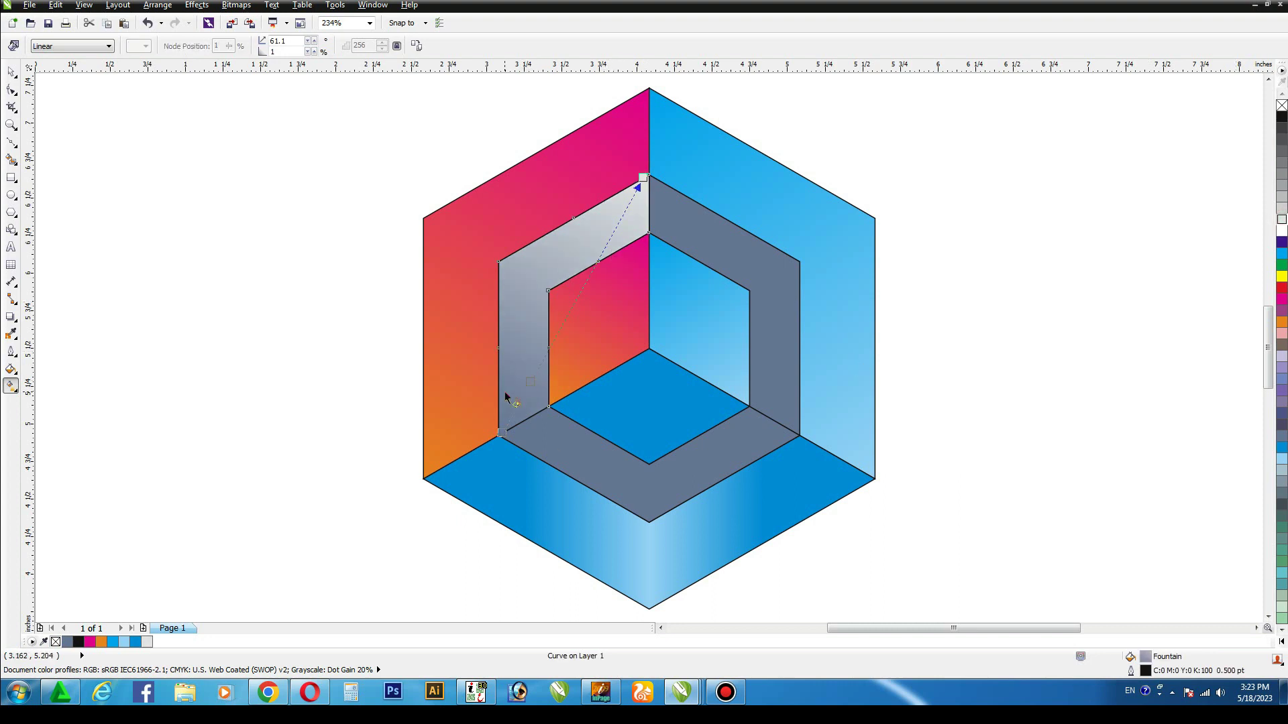
pyautogui.click(528, 379)
pyautogui.click(1281, 221)
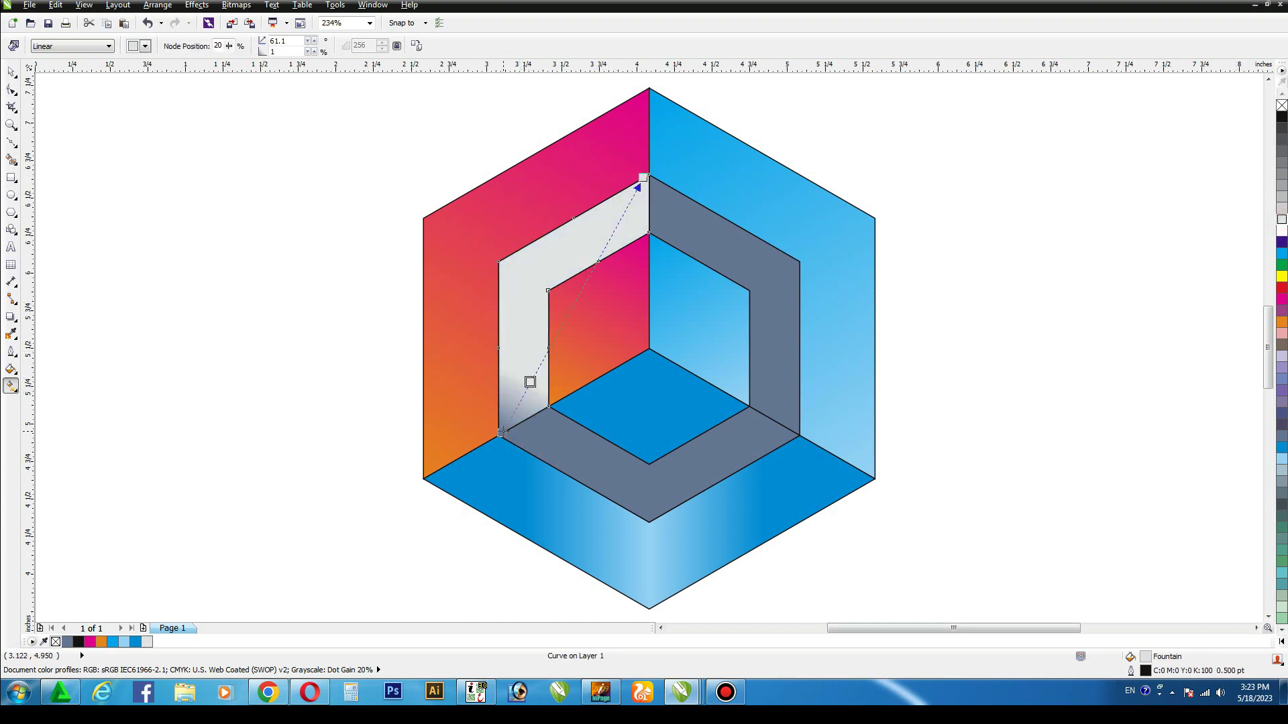
pyautogui.click(501, 433)
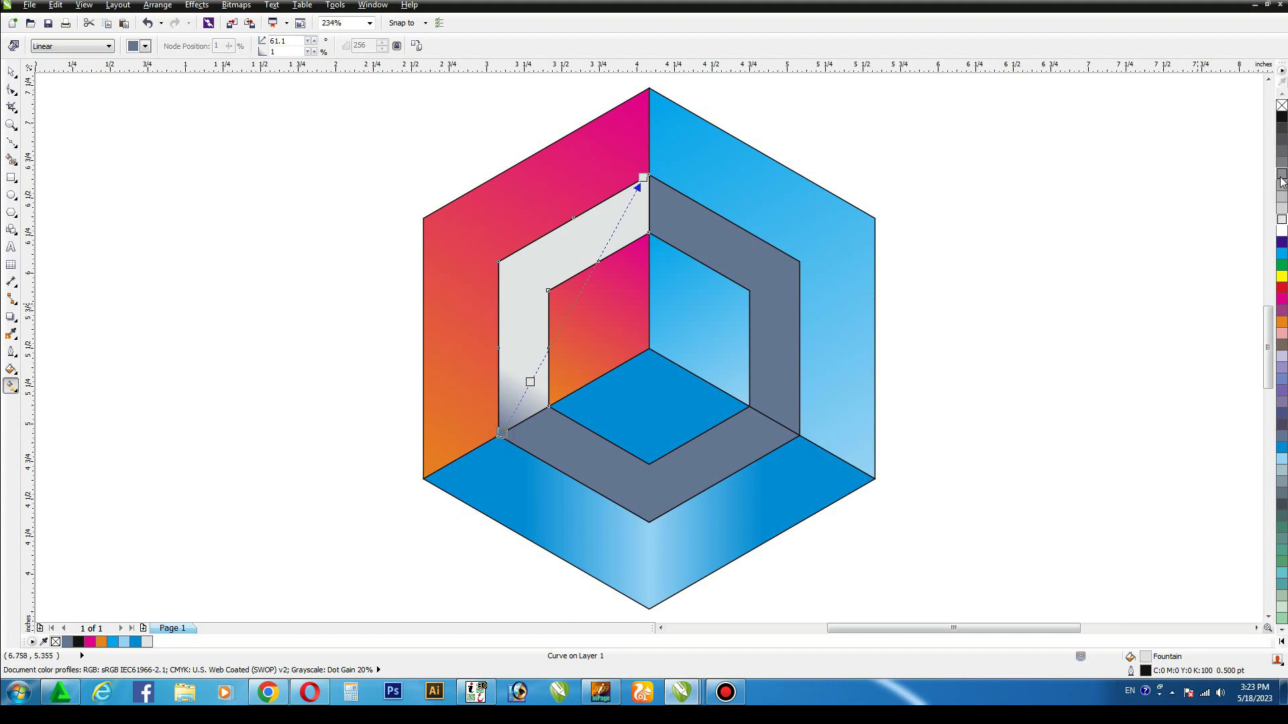
pyautogui.click(1281, 179)
pyautogui.moveTo(501, 433); pyautogui.dragTo(489, 449)
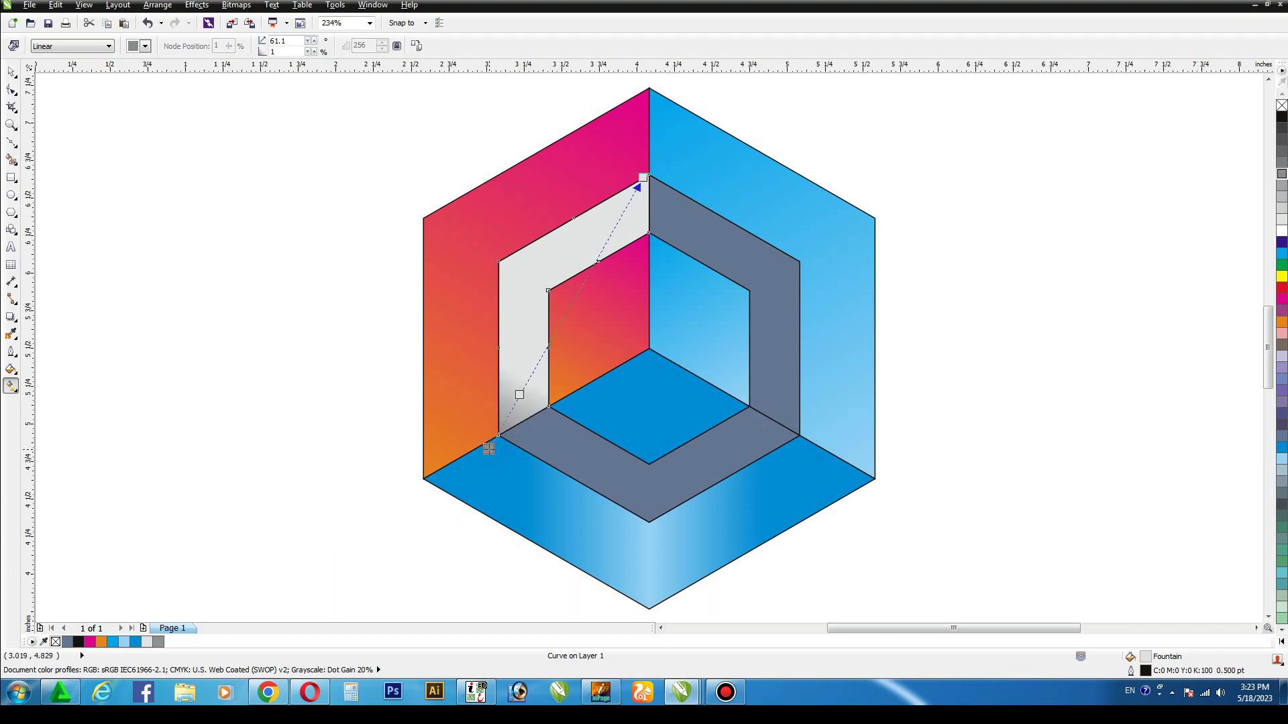
pyautogui.click(11, 71)
pyautogui.click(146, 223)
# - Apply a linear fill to the middle ring's upper-right face from its lower corner to the top, starting light grey and ending grey
pyautogui.click(785, 353)
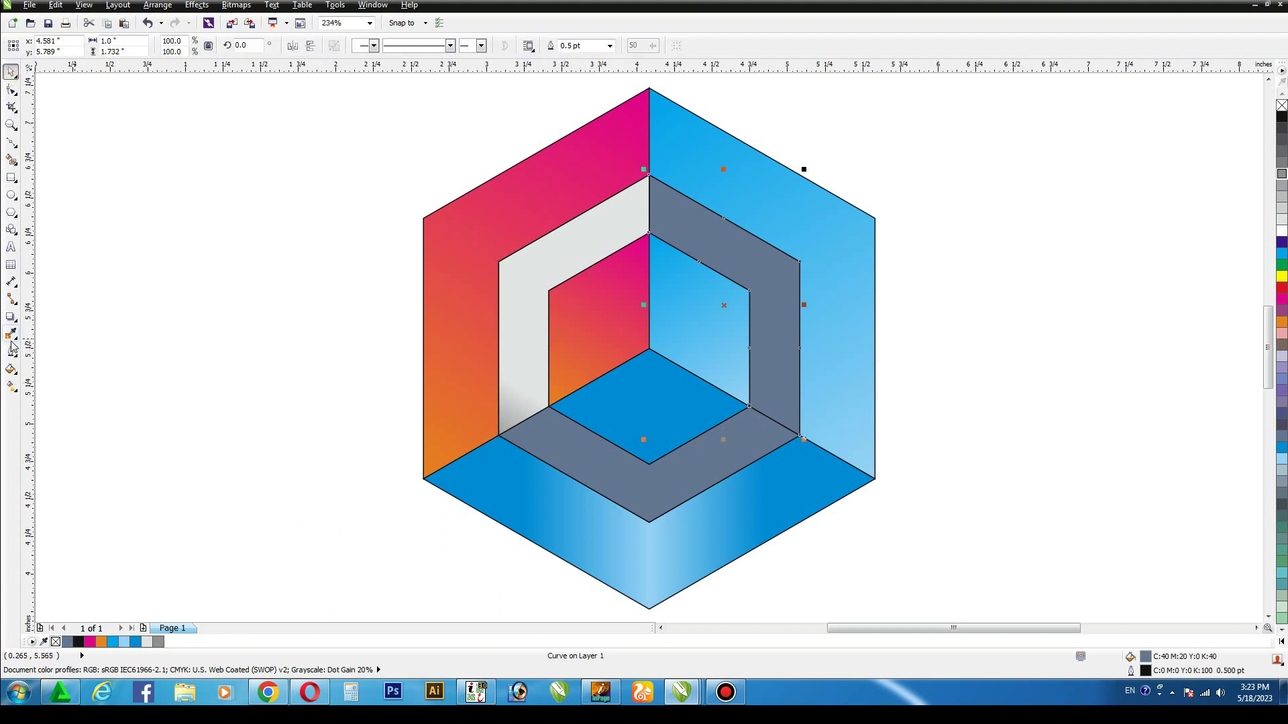
pyautogui.click(10, 386)
pyautogui.moveTo(792, 436); pyautogui.dragTo(648, 179)
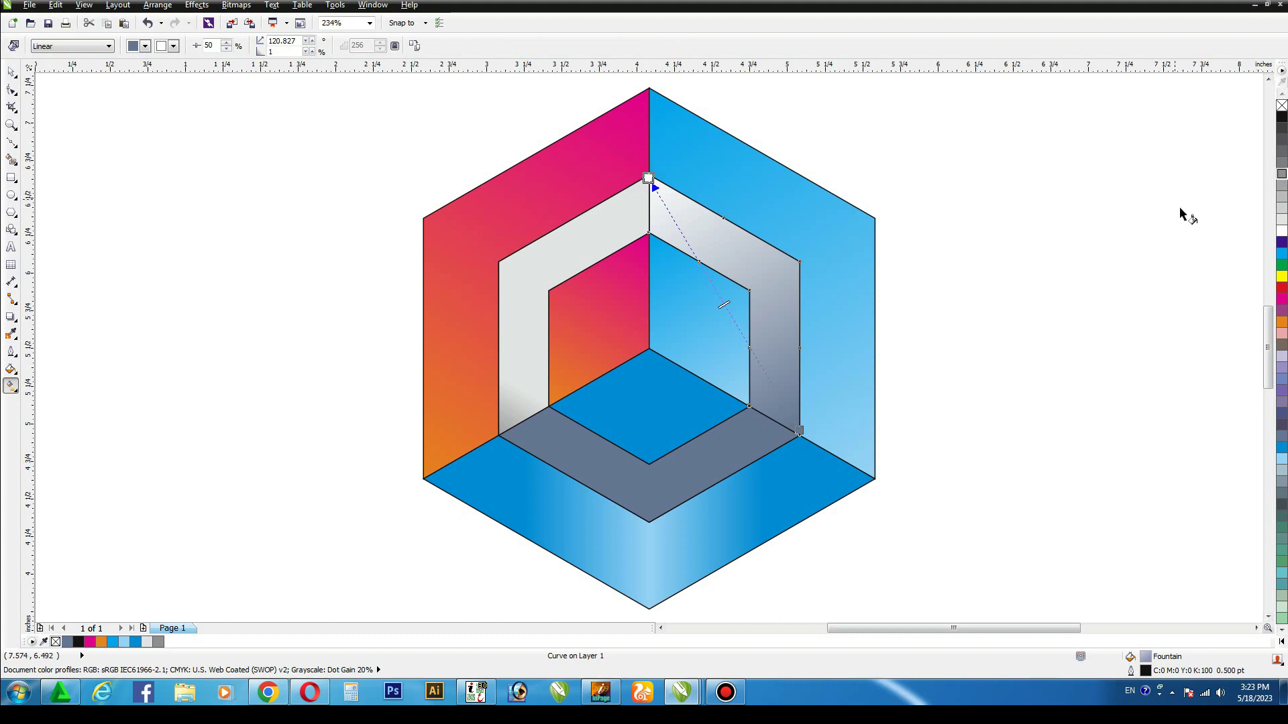
pyautogui.moveTo(1282, 174); pyautogui.dragTo(648, 178)
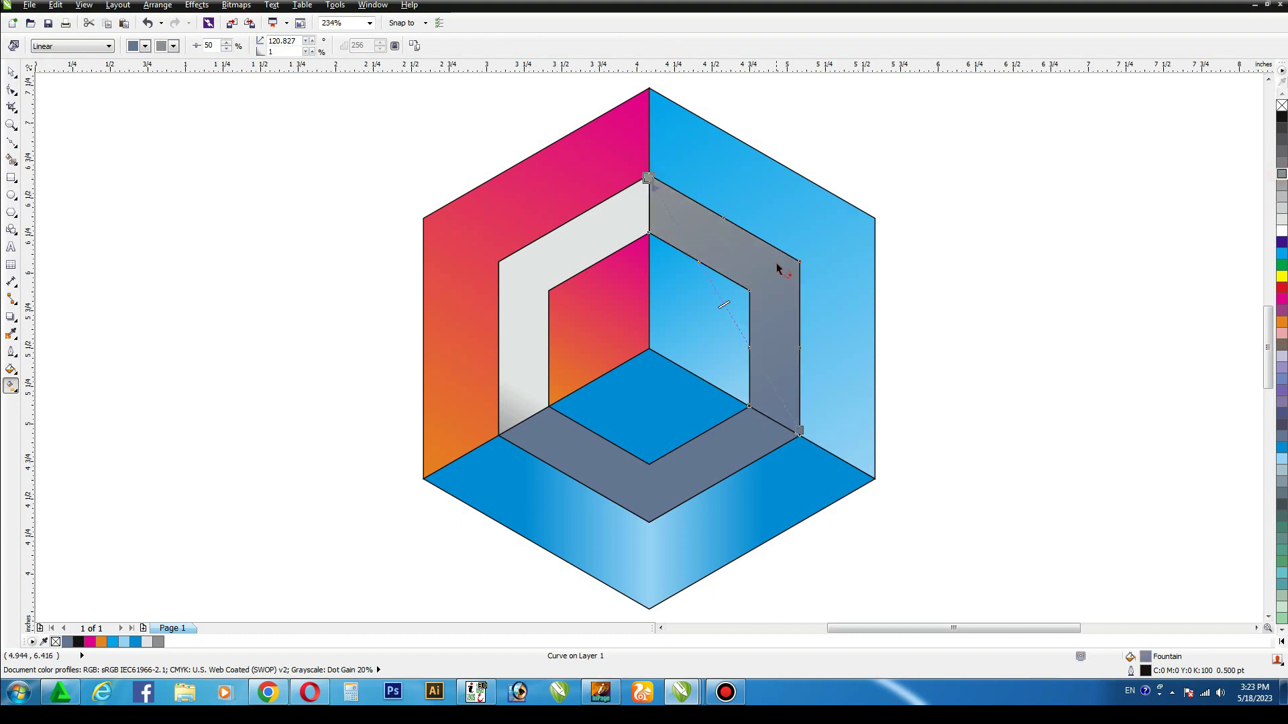
pyautogui.click(1282, 220)
# - Add a light grey stop at 82% to the upper-right face's gradient and extend its grey end slightly beyond the top corner
pyautogui.doubleClick(676, 223)
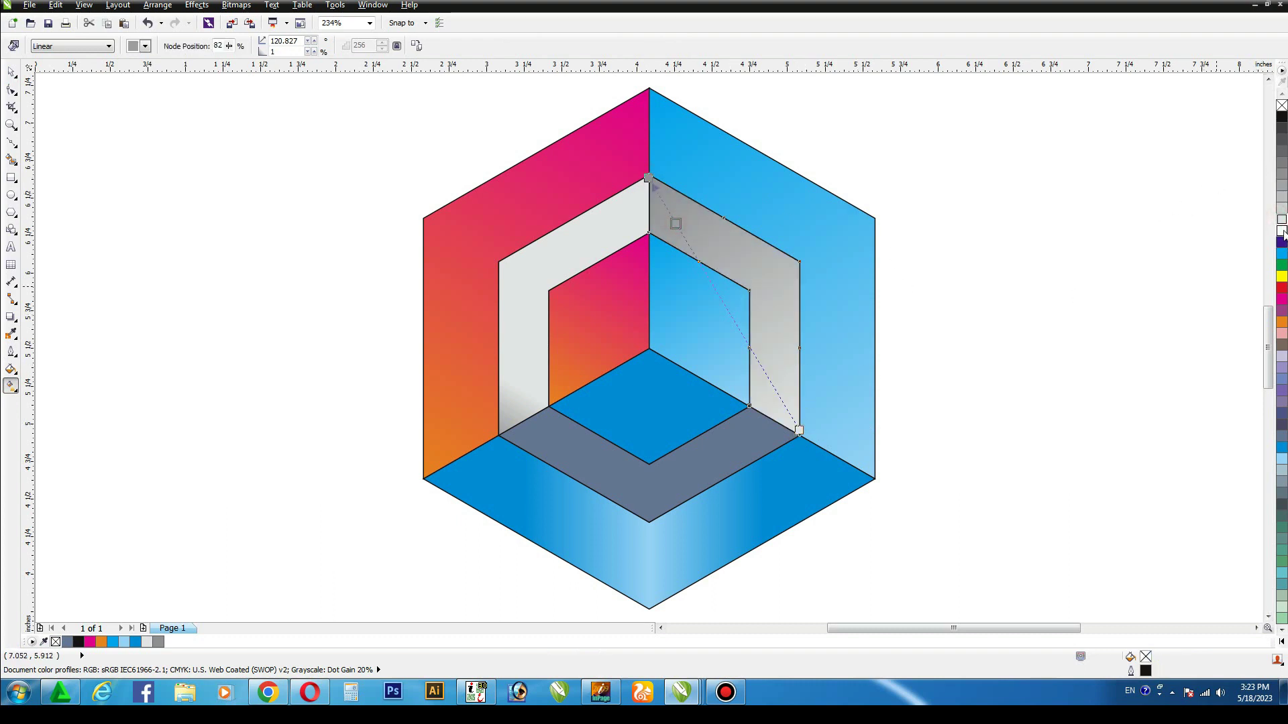
pyautogui.moveTo(649, 178); pyautogui.dragTo(639, 155)
pyautogui.click(12, 71)
pyautogui.press('Escape')
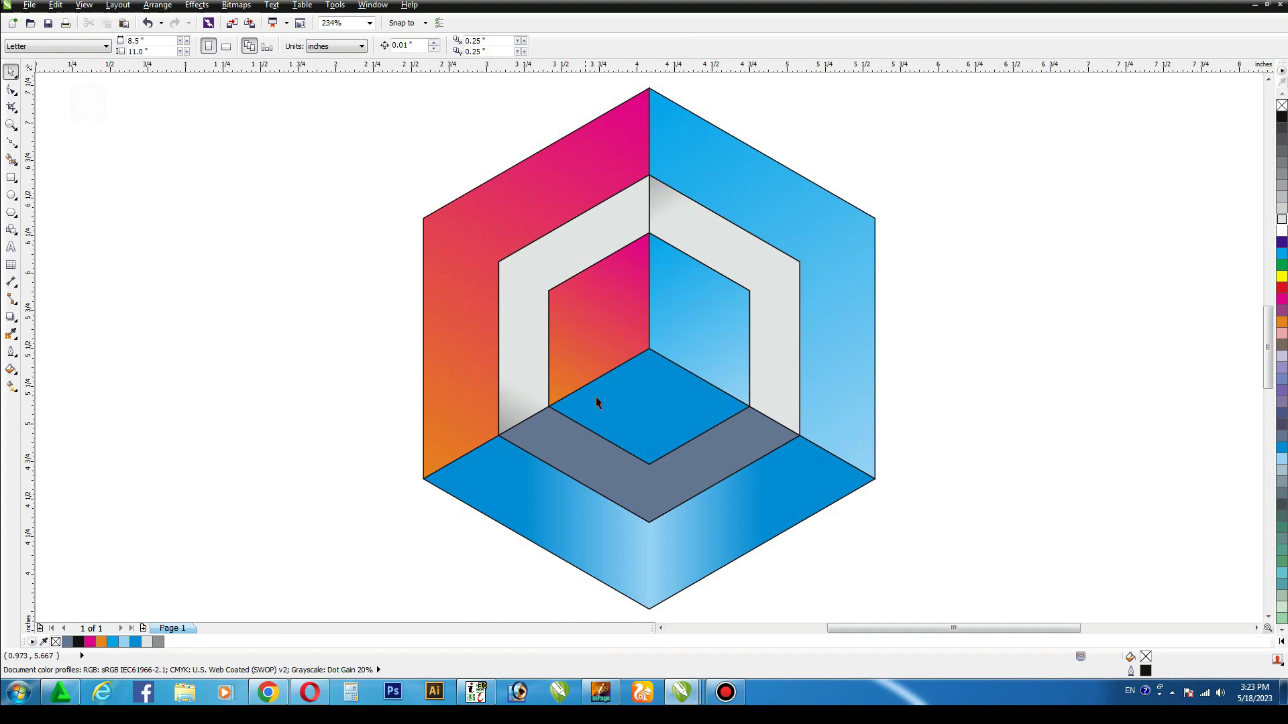
# - Apply a horizontal linear fill across the middle ring's bottom face from left to right, starting light grey and ending grey
pyautogui.click(622, 474)
pyautogui.click(11, 386)
pyautogui.moveTo(501, 433); pyautogui.dragTo(789, 430)
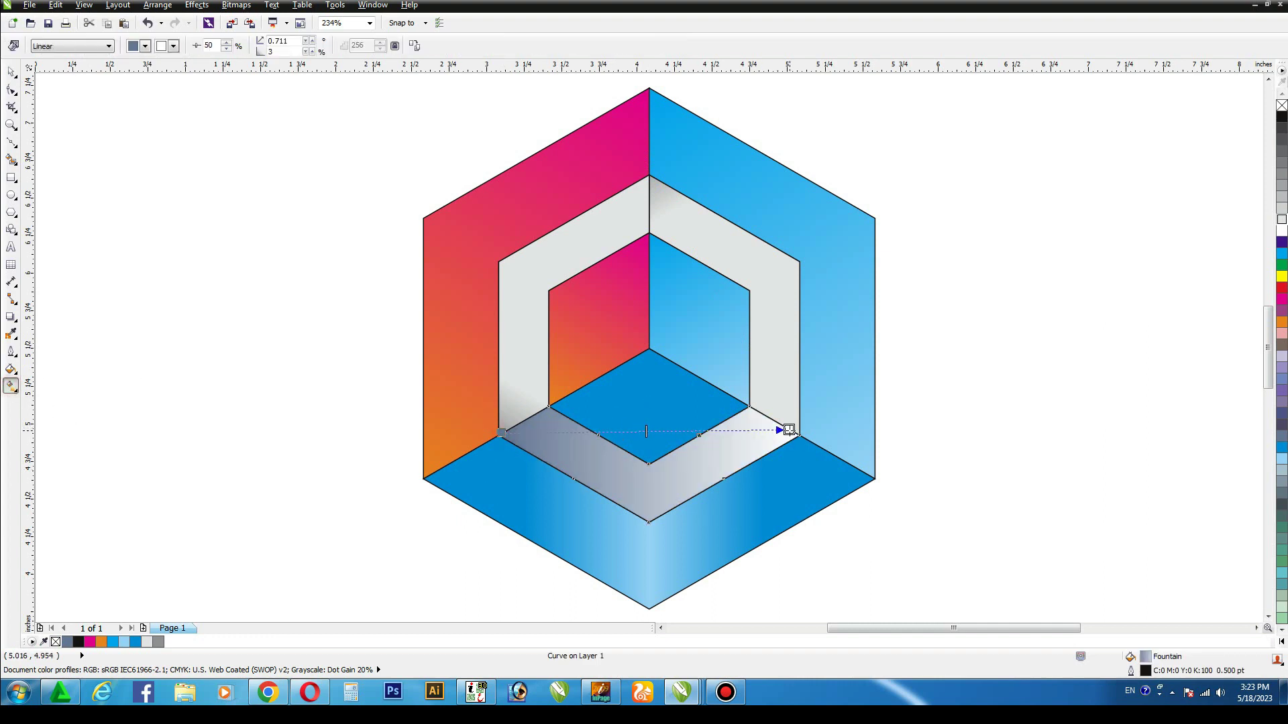
pyautogui.click(1282, 179)
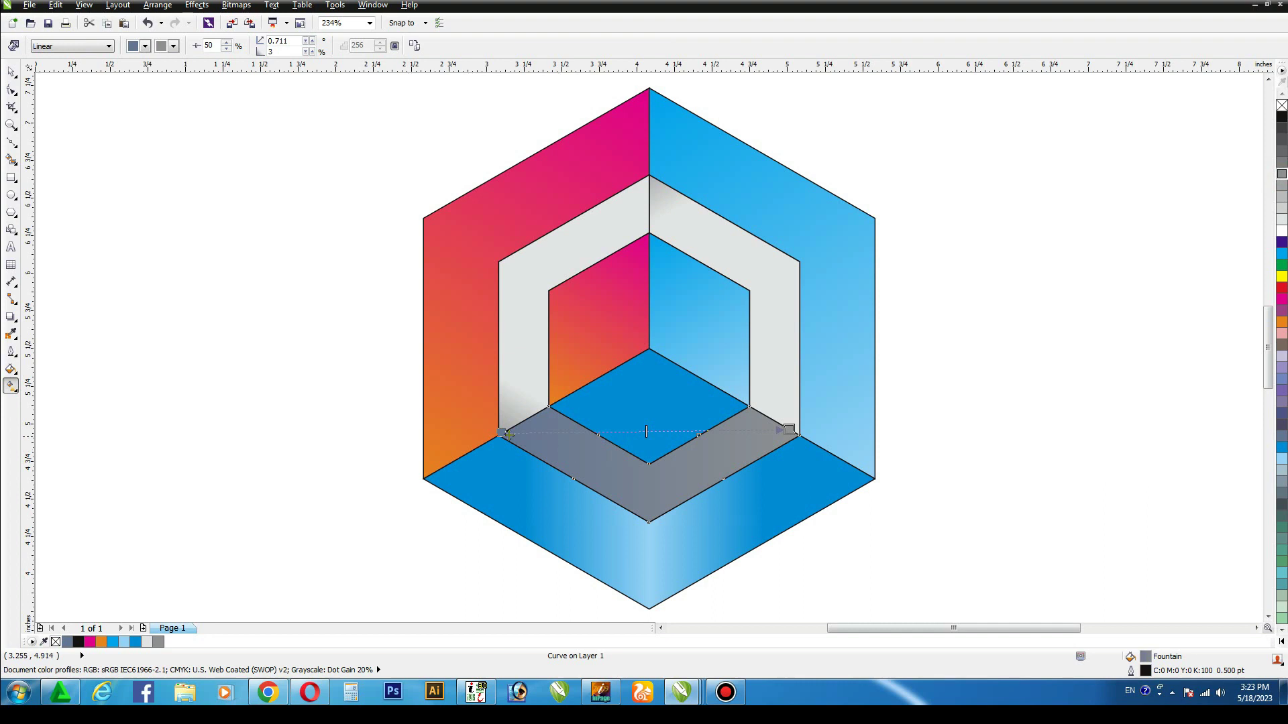
pyautogui.click(1281, 221)
# - Add a light grey stop at 72% to the bottom face's gradient and extend its grey end slightly past the right corner
pyautogui.doubleClick(710, 431)
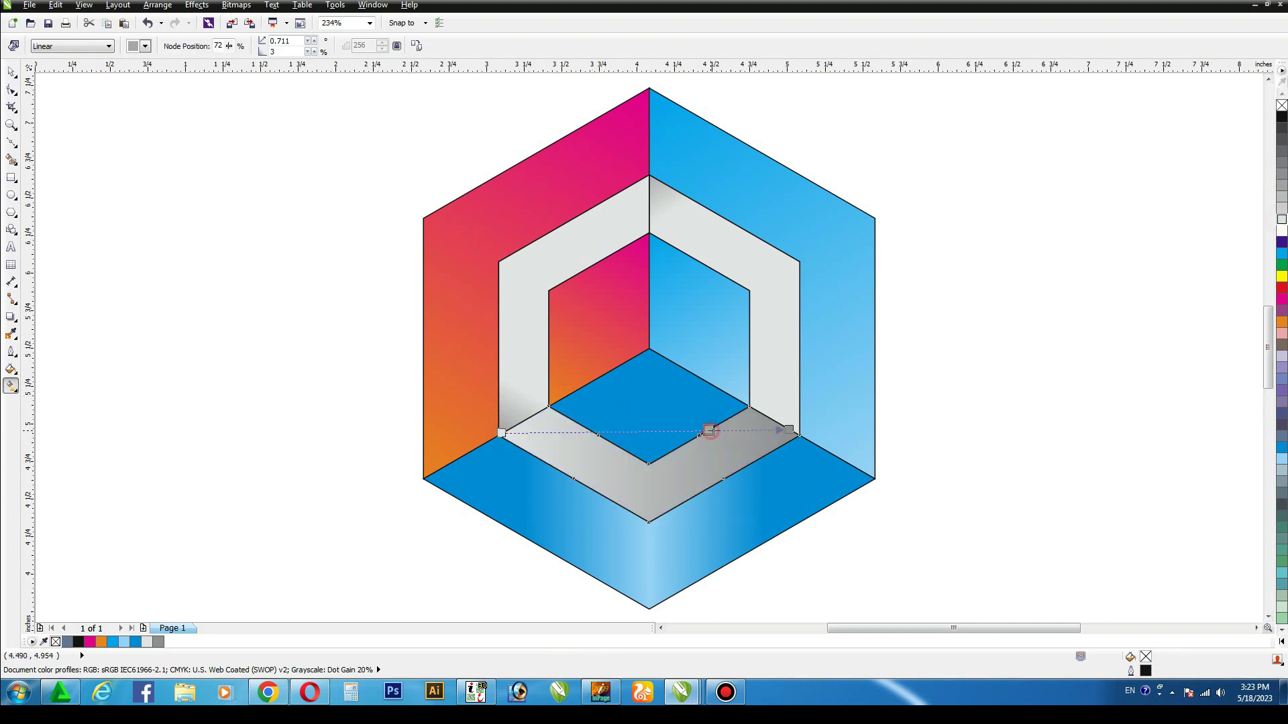
pyautogui.click(1281, 230)
pyautogui.moveTo(782, 431); pyautogui.dragTo(819, 428)
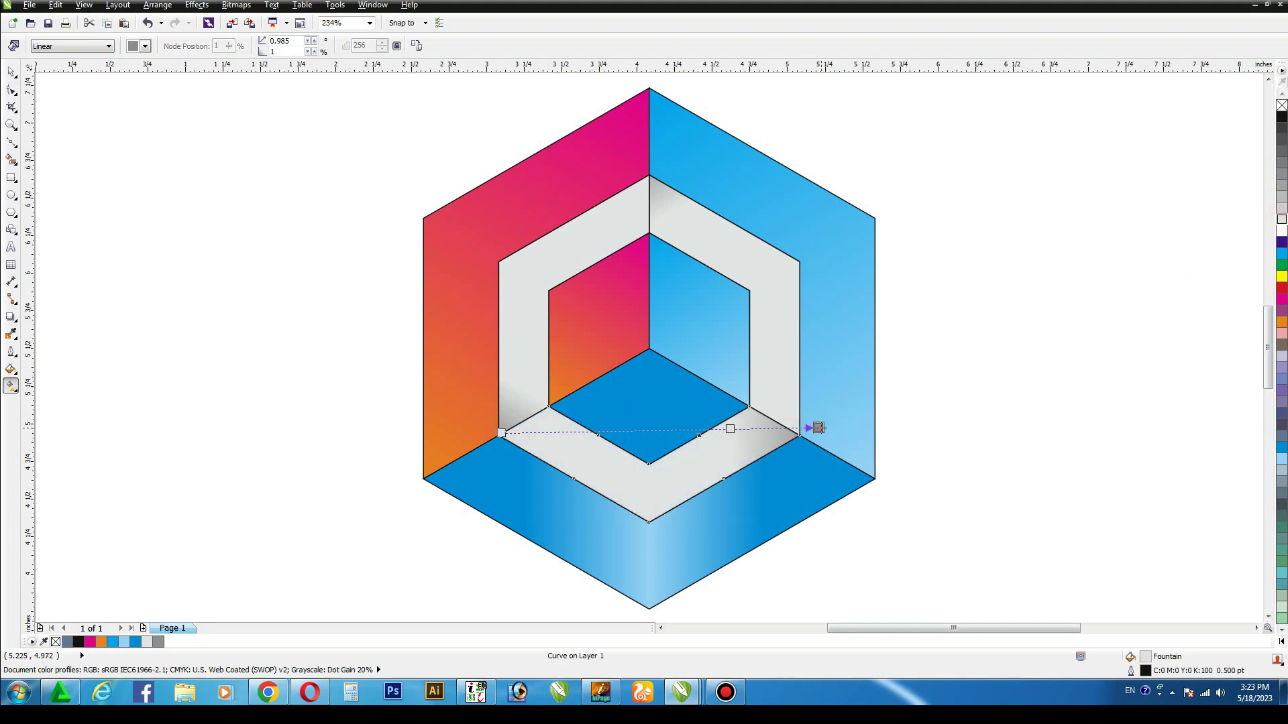
pyautogui.click(11, 71)
pyautogui.click(112, 339)
# - Select the three faces of the innermost hexagon and group them
pyautogui.moveTo(502, 236); pyautogui.dragTo(788, 480)
pyautogui.click(672, 297)
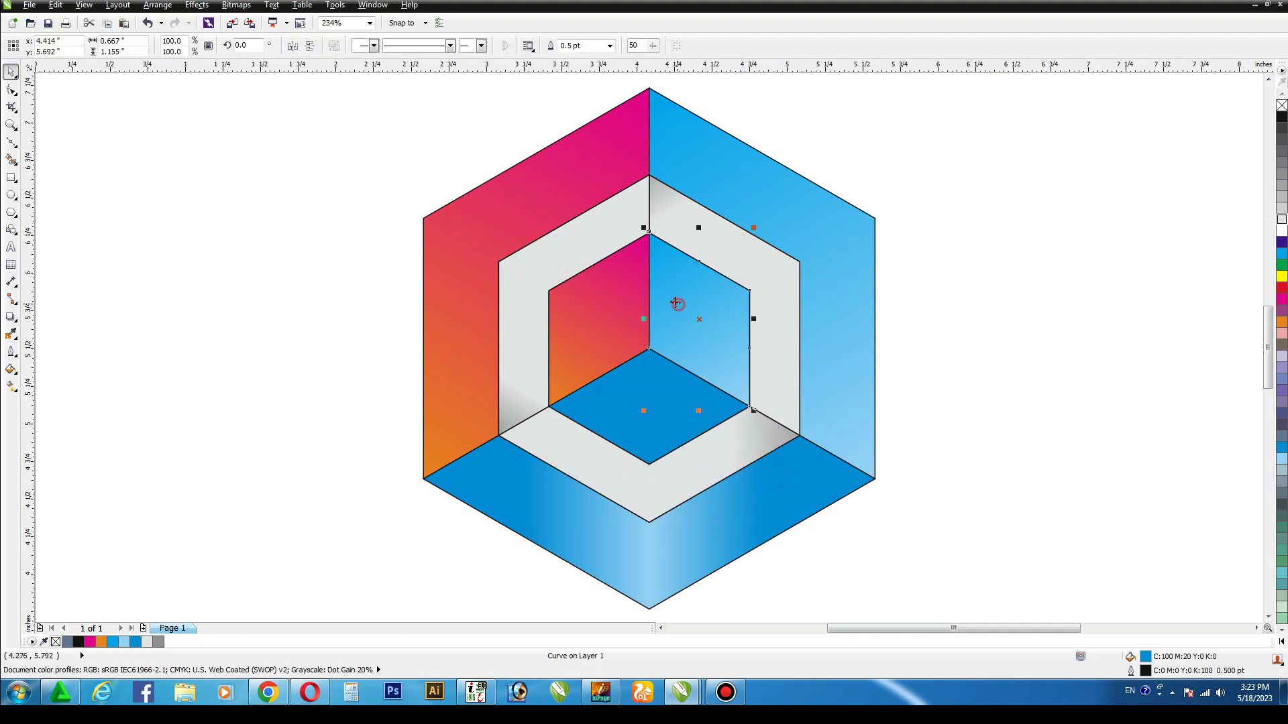
pyautogui.keyDown('shift'); pyautogui.click(616, 325); pyautogui.keyUp('shift')
pyautogui.hotkey('ctrl', 'g')
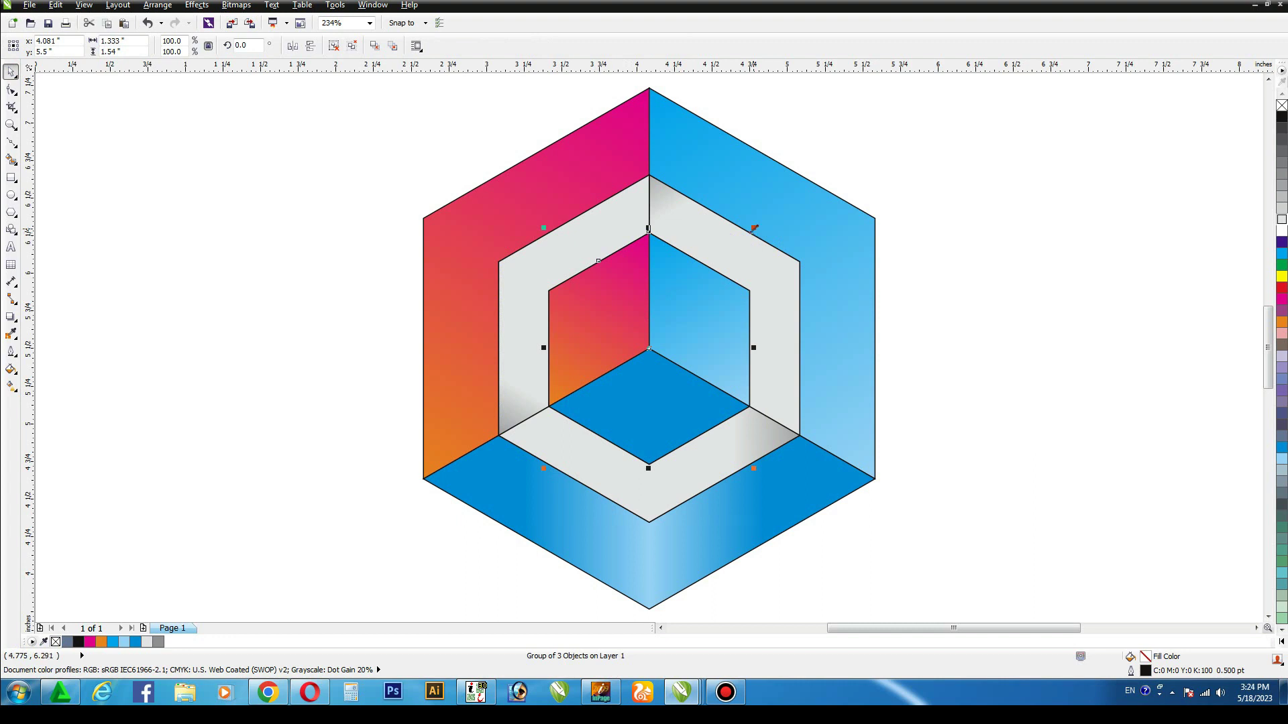
# - Scale the group to 94.1% about its centre with a smaller concentric copy inside, and make the larger one white without an outline
pyautogui.moveTo(754, 228); pyautogui.dragTo(750, 244)
pyautogui.click(948, 258)
pyautogui.click(663, 255)
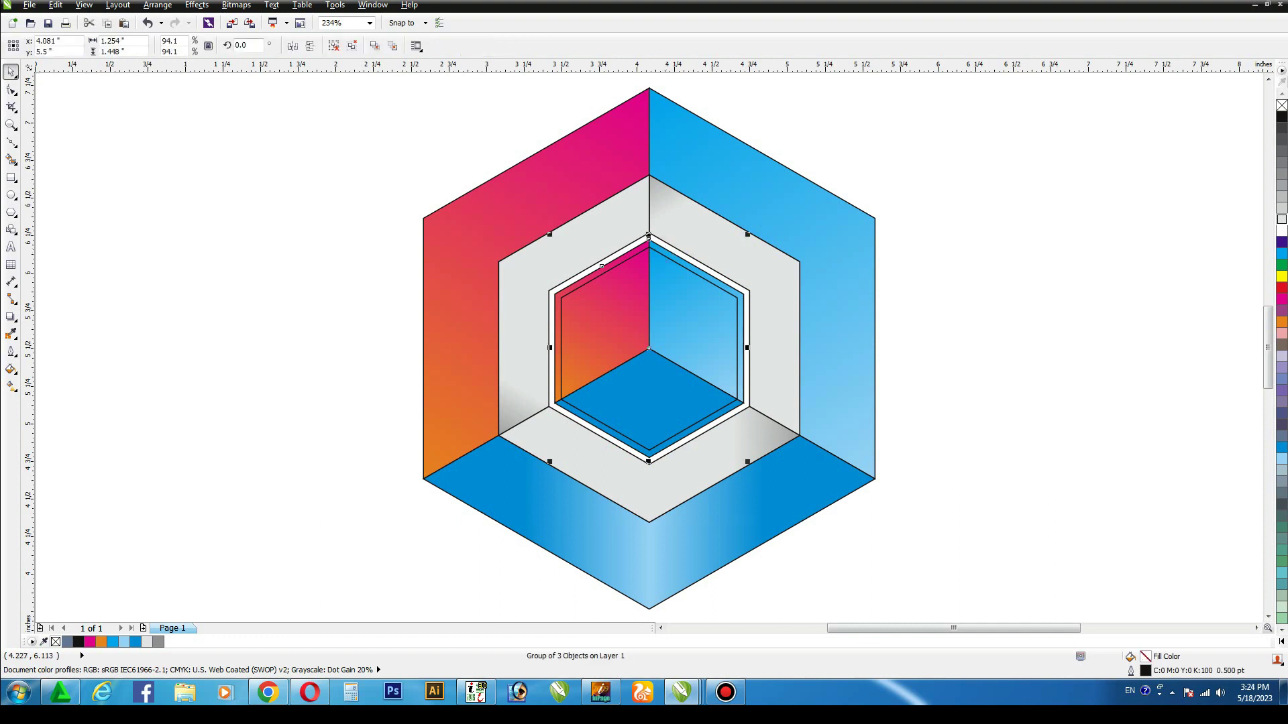
pyautogui.click(1281, 231)
pyautogui.rightClick(1281, 109)
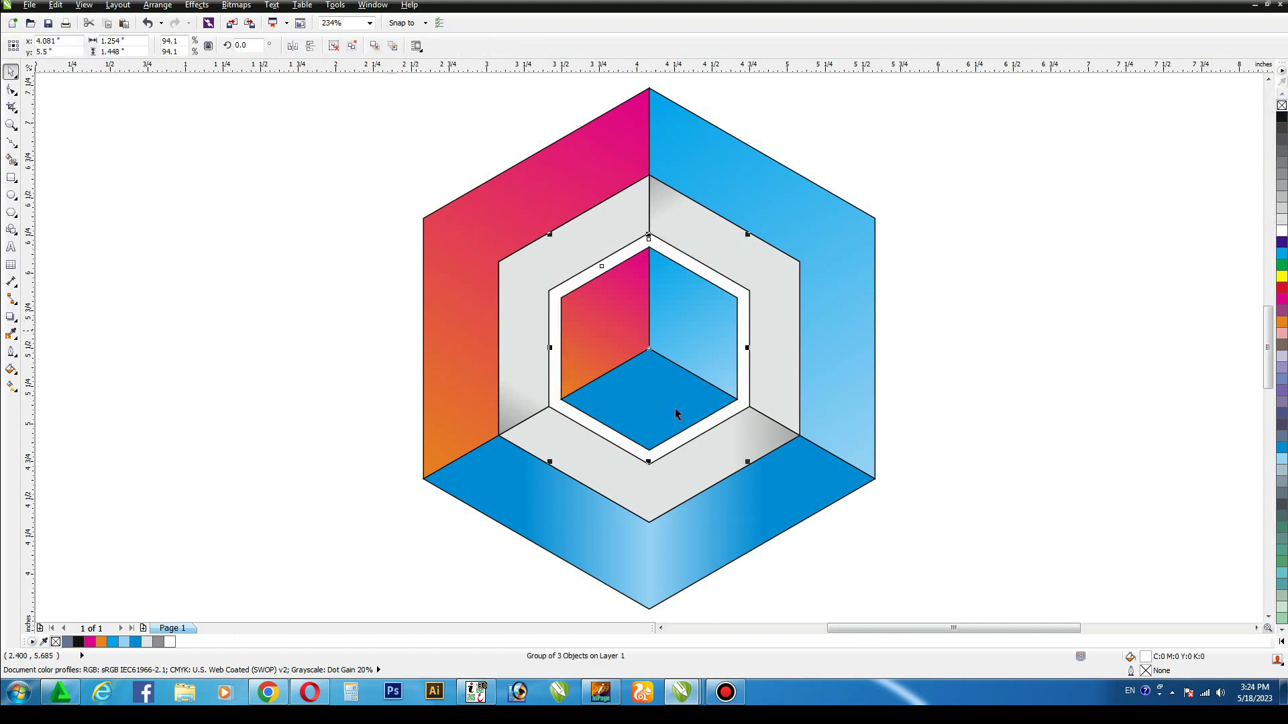
pyautogui.moveTo(749, 461); pyautogui.dragTo(754, 459)
pyautogui.hotkey('ctrl', 'z')
# - Add a drop shadow to the white hexagon group from its top to its bottom corner, with opacity 40 and feathering 10
pyautogui.click(11, 319)
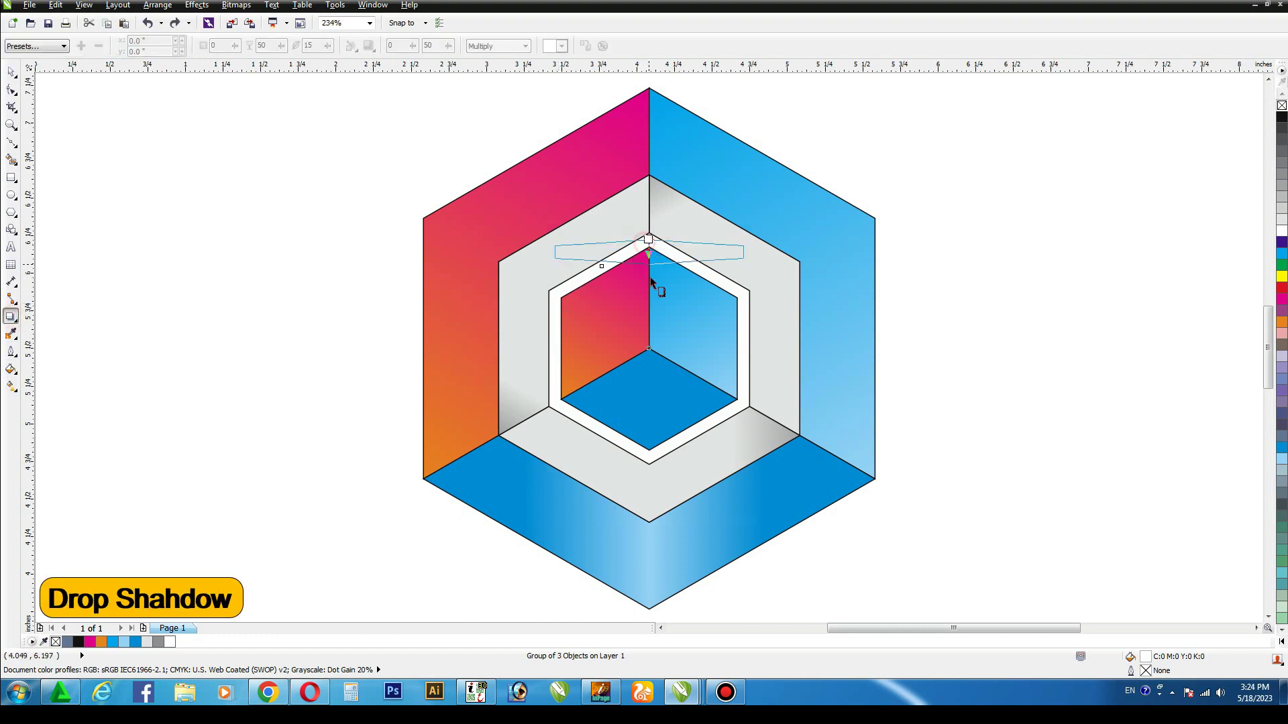
pyautogui.moveTo(657, 456); pyautogui.dragTo(649, 457)
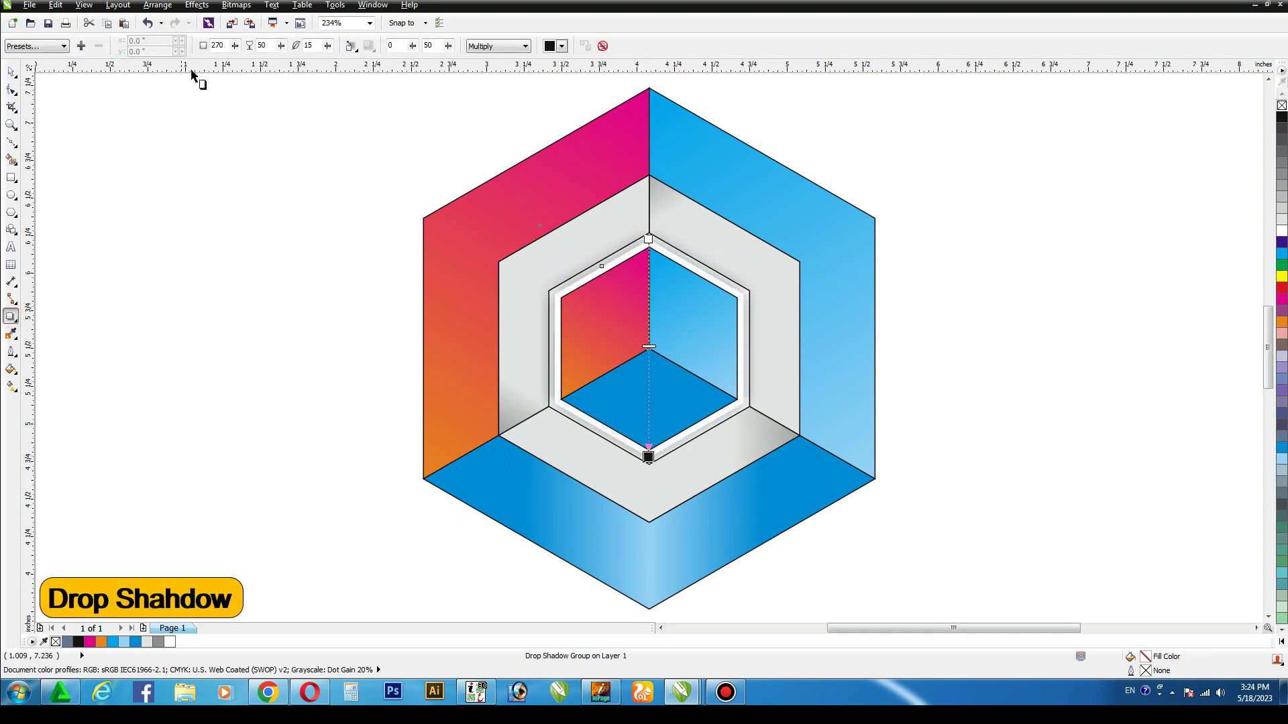
pyautogui.doubleClick(268, 45)
pyautogui.write('40')
pyautogui.press('Tab')
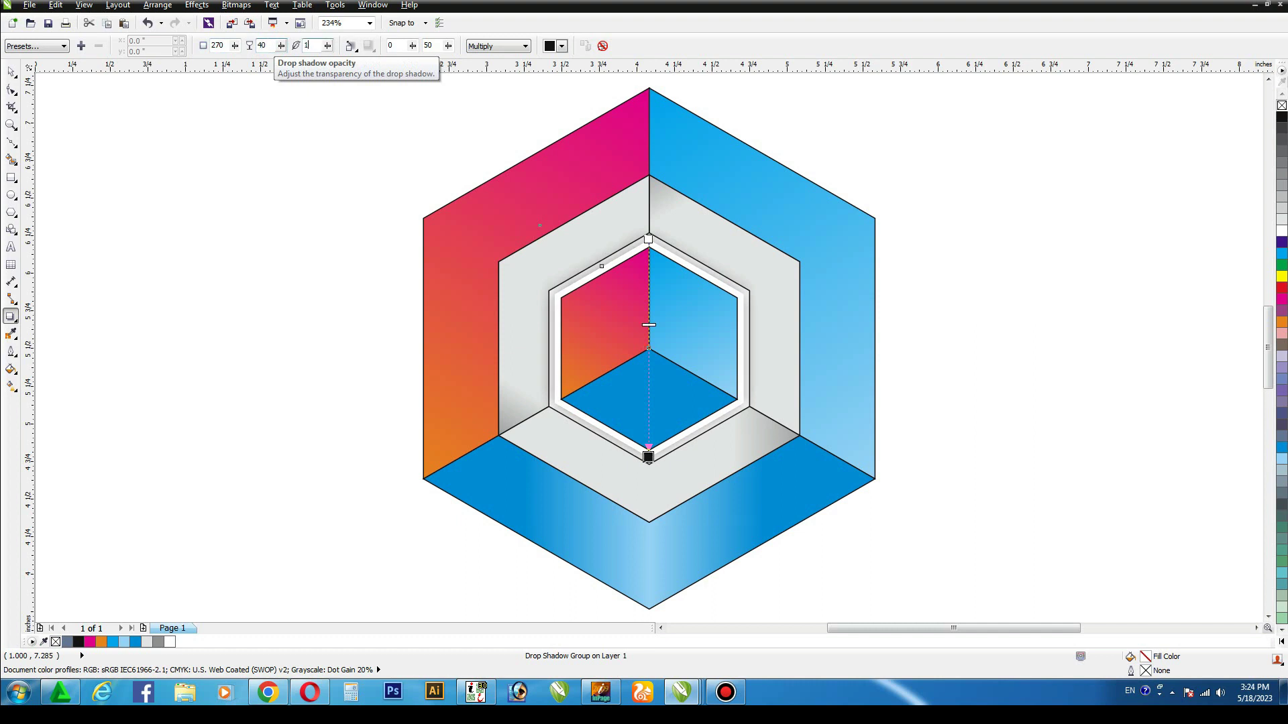
pyautogui.write('10')
pyautogui.press('Tab')
pyautogui.click(12, 76)
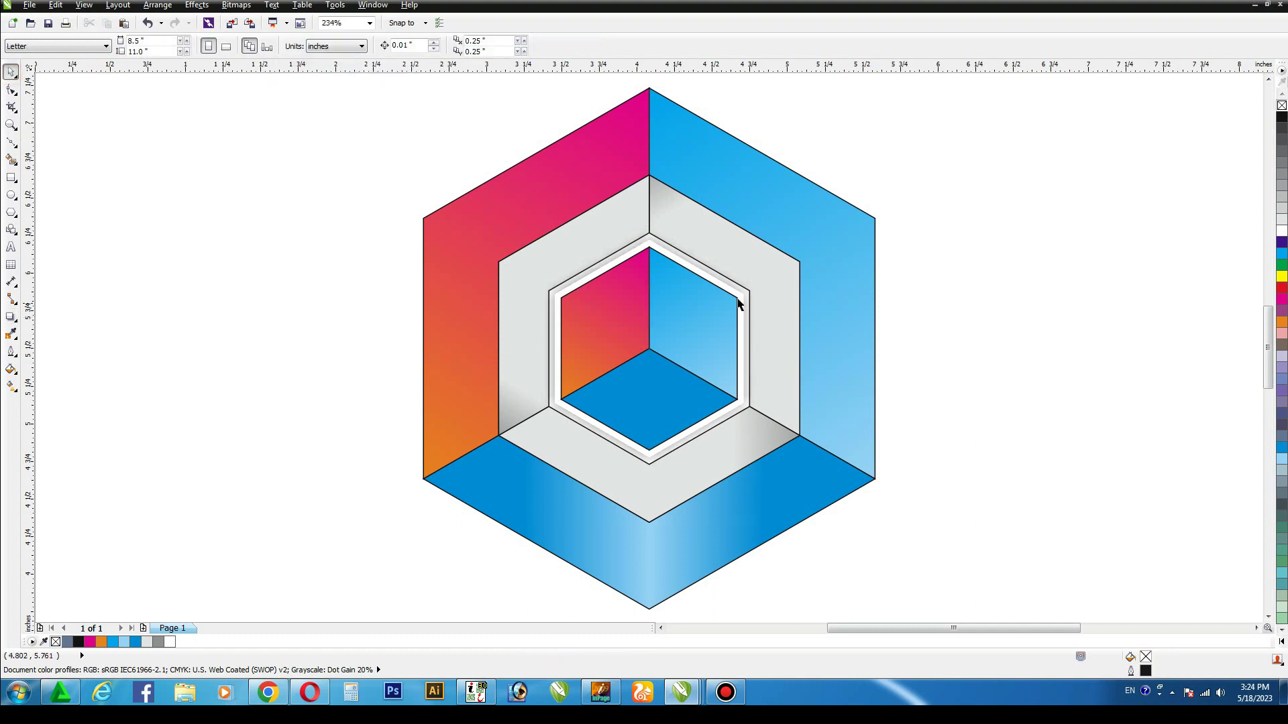
# - Break the white hexagon's drop shadow group apart
pyautogui.click(719, 267)
pyautogui.click(156, 6)
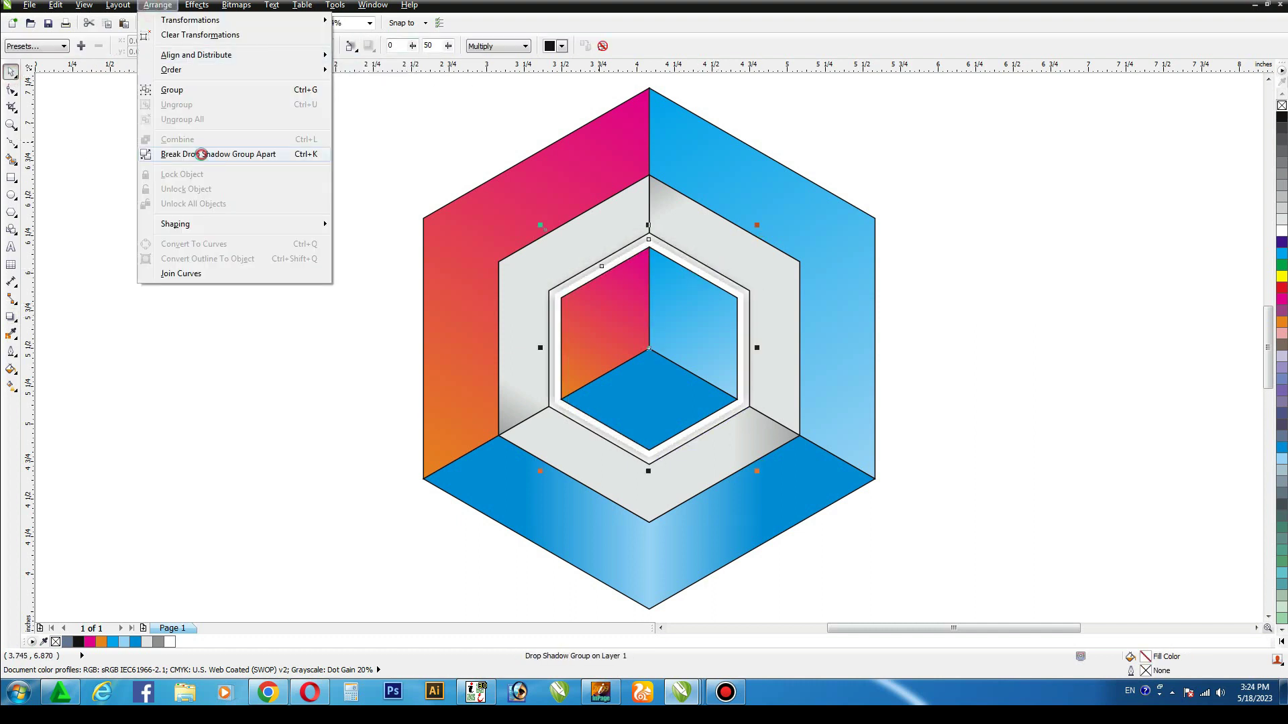
pyautogui.click(218, 154)
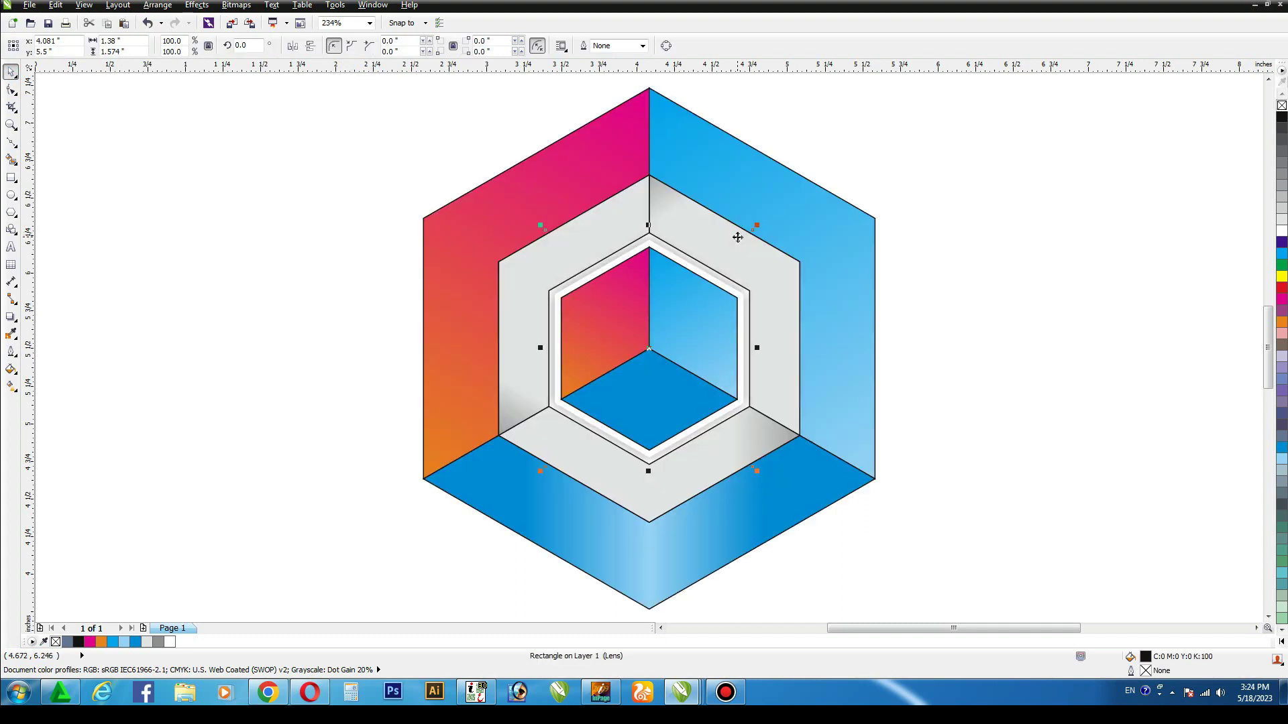
pyautogui.click(973, 235)
# - Remove the outlines from all objects of the hexagon design
pyautogui.scroll(-3, 871, 141)
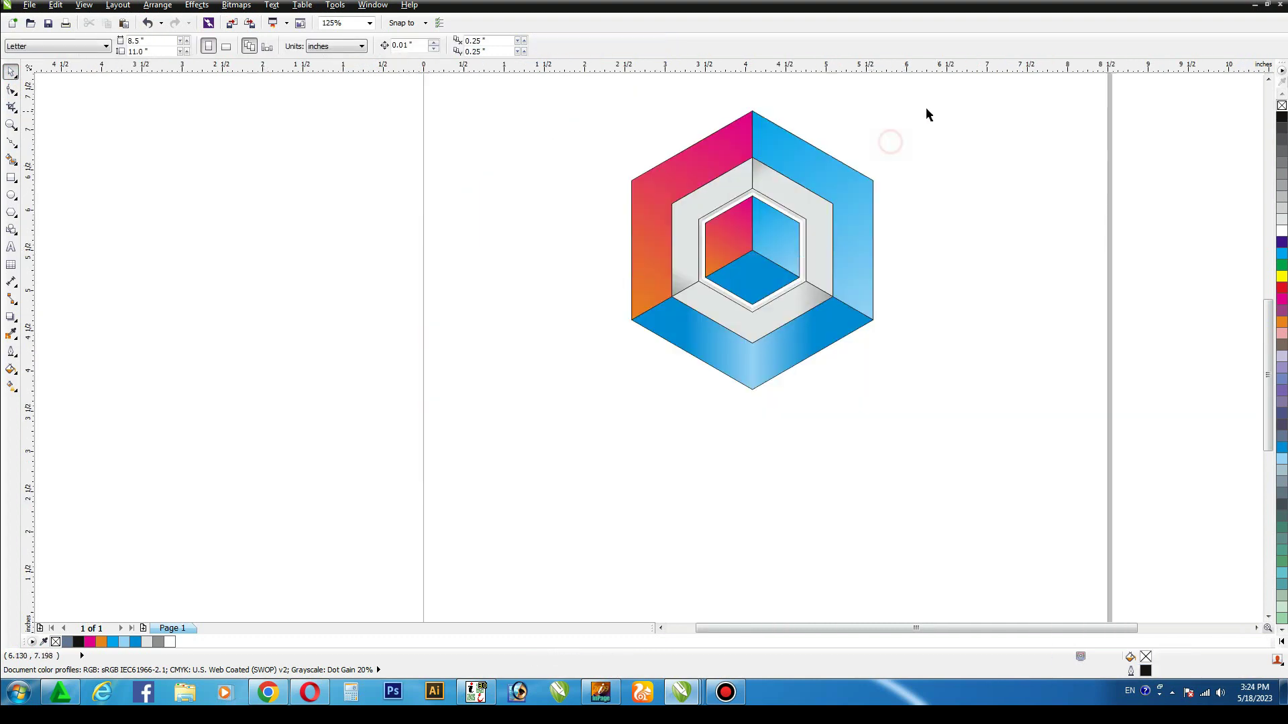
pyautogui.moveTo(963, 94); pyautogui.dragTo(560, 433)
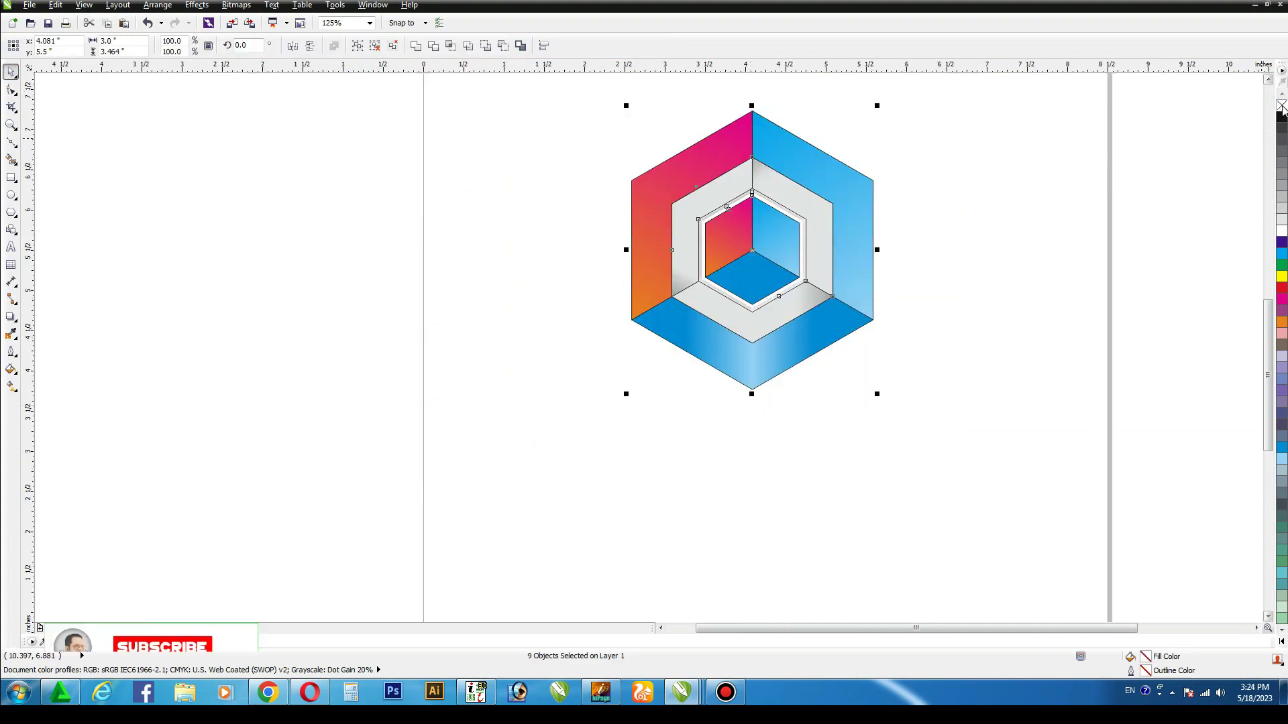
pyautogui.click(983, 184)
pyautogui.press('F4')
# - Draw a straight line from the outer hexagon's upper-left corner to the middle ring's top corner
pyautogui.click(11, 141)
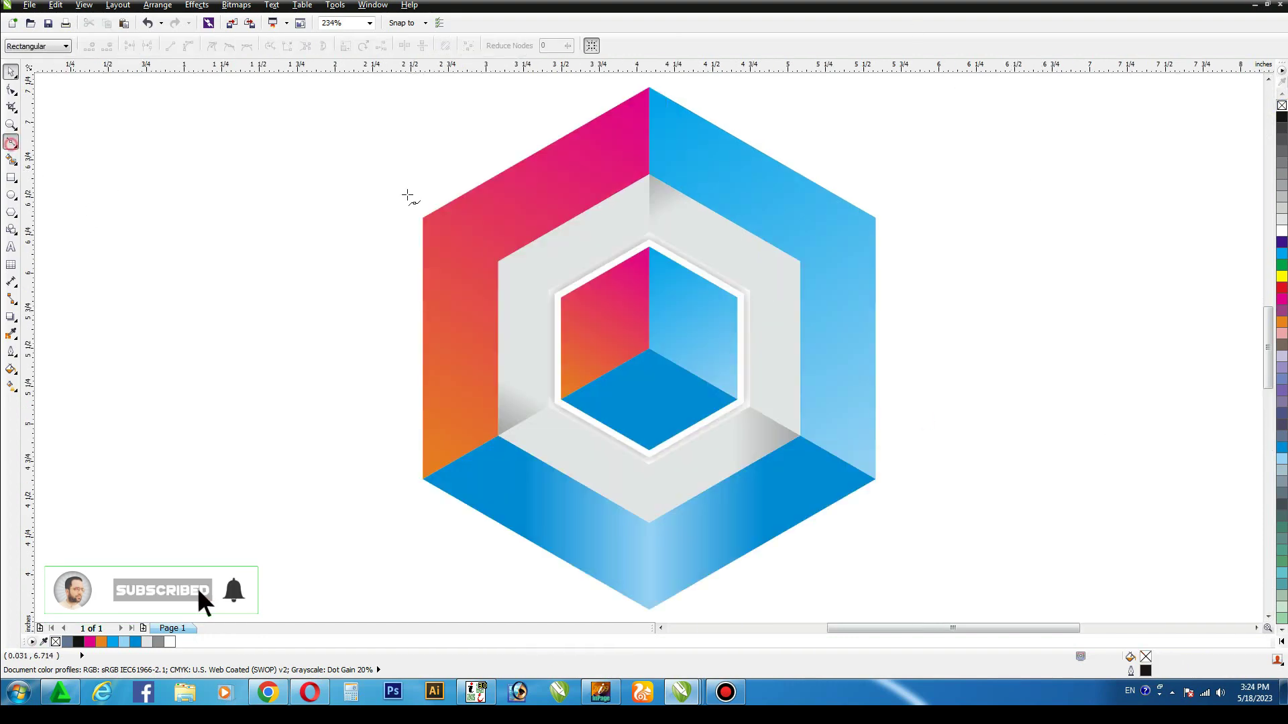
pyautogui.click(422, 217)
pyautogui.click(649, 174)
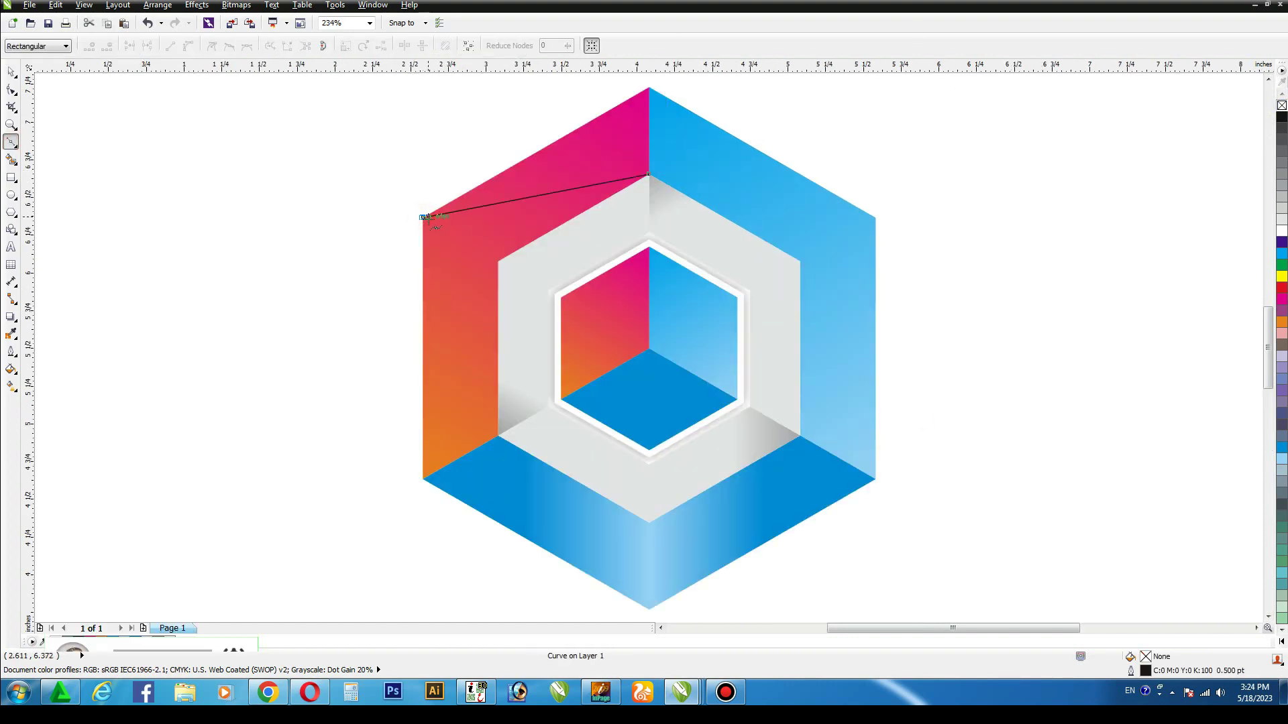
# - Convert the line to a curve and bend its middle upward by about 0.08 inches
pyautogui.click(12, 89)
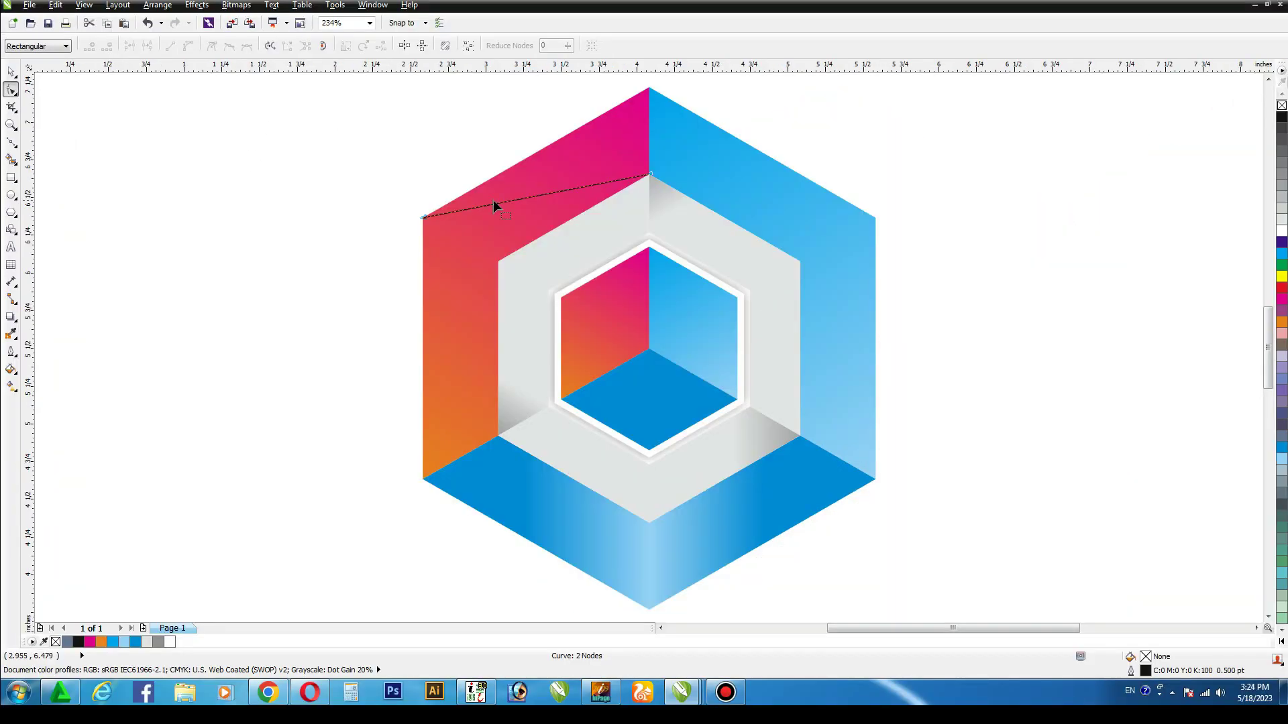
pyautogui.moveTo(334, 148); pyautogui.dragTo(541, 261)
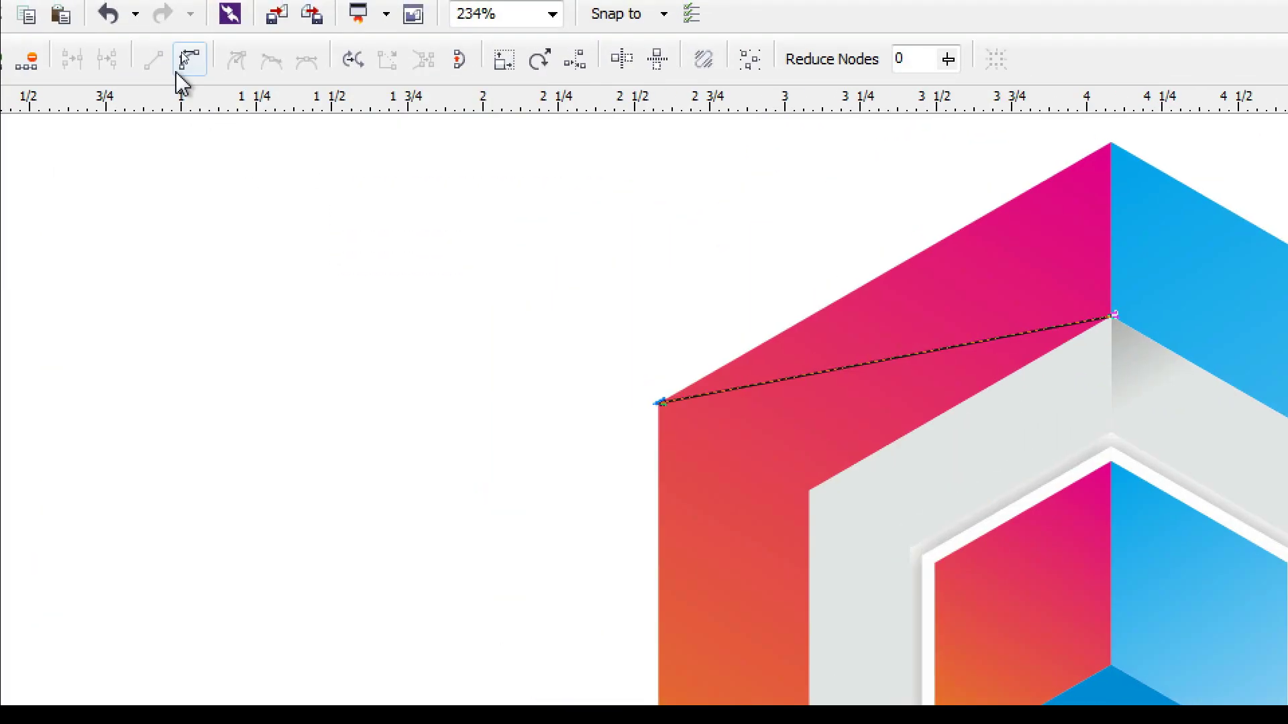
pyautogui.click(177, 72)
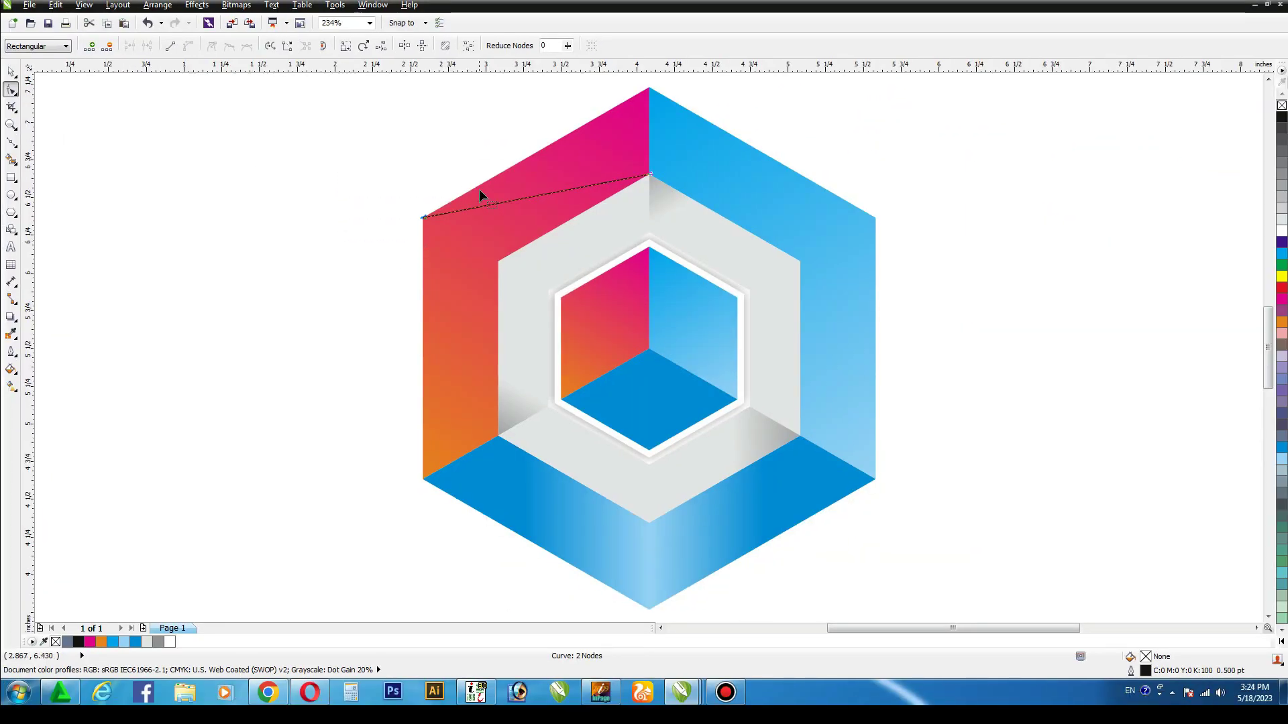
pyautogui.moveTo(534, 195); pyautogui.dragTo(534, 183)
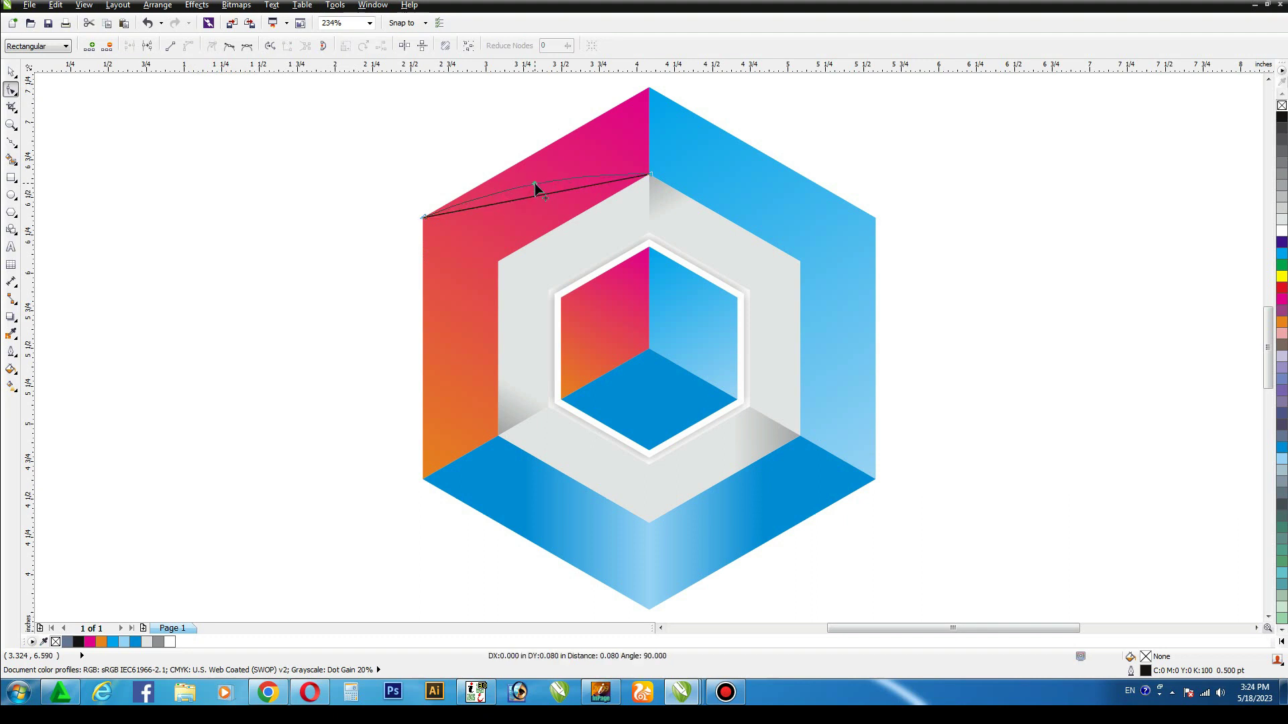
pyautogui.click(11, 72)
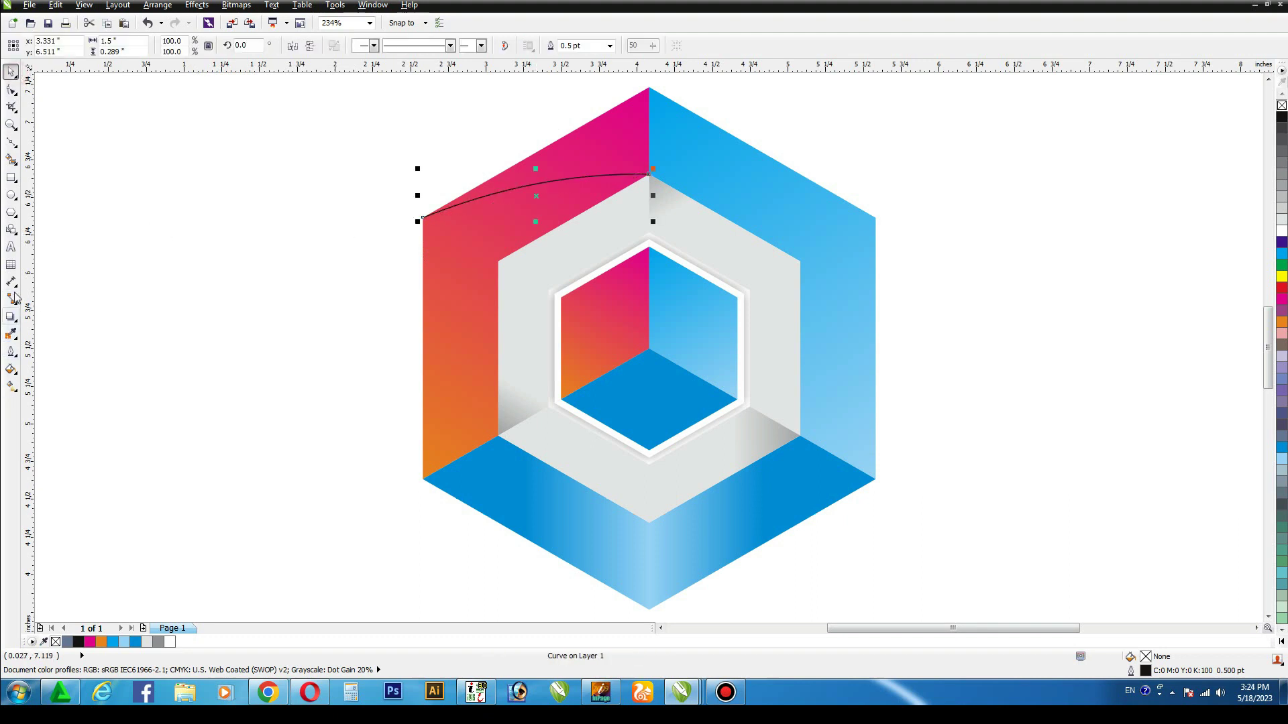
# - Smart-fill the area between the curved line and the outer hexagon's upper-left edge, and select the new shape
pyautogui.click(10, 160)
pyautogui.click(567, 155)
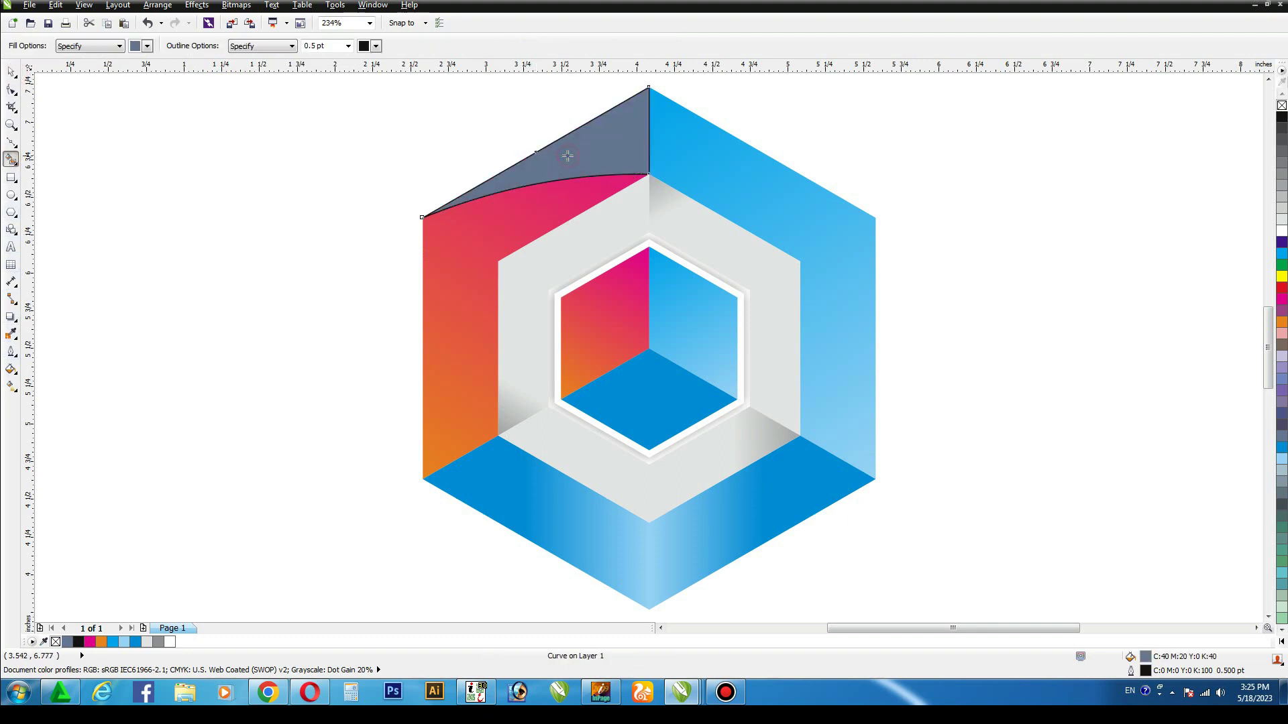
pyautogui.click(12, 72)
pyautogui.click(554, 167)
pyautogui.press('Escape')
pyautogui.click(557, 164)
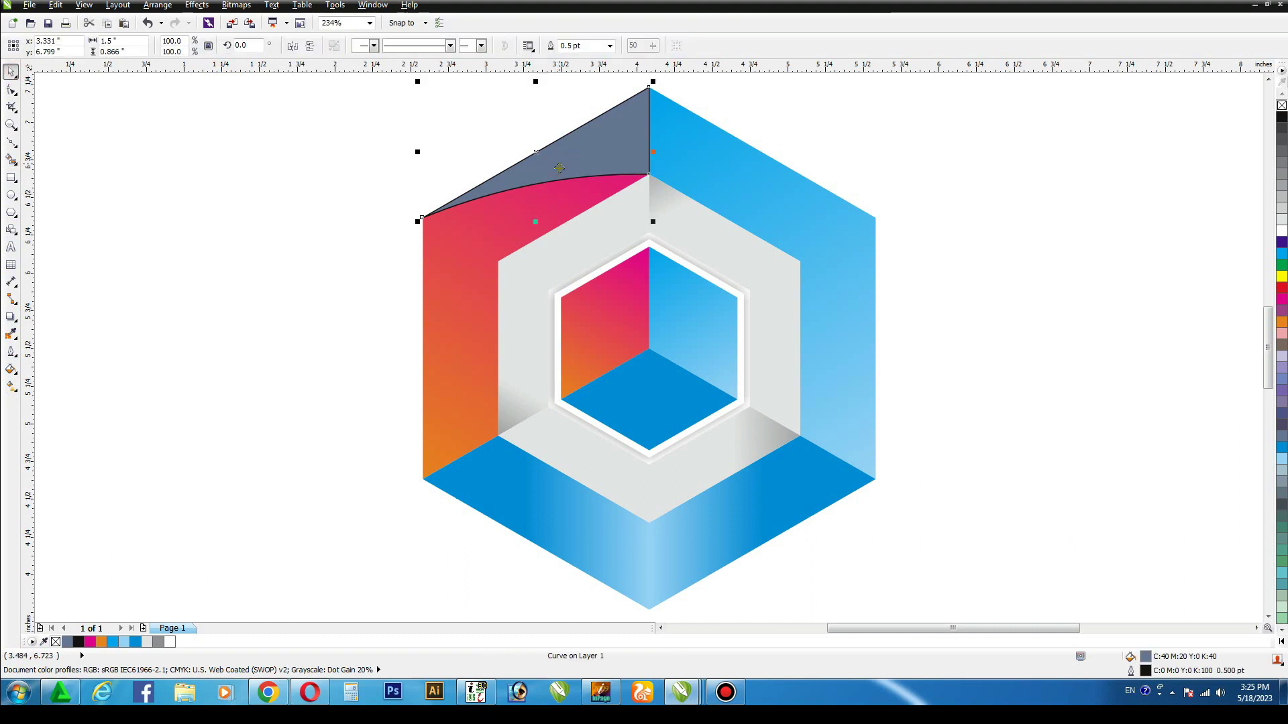
# - Give the new upper-left shape a linear gradient from orange to magenta at the hexagon's top corner, and remove its outline
pyautogui.click(11, 387)
pyautogui.moveTo(590, 171); pyautogui.dragTo(643, 94)
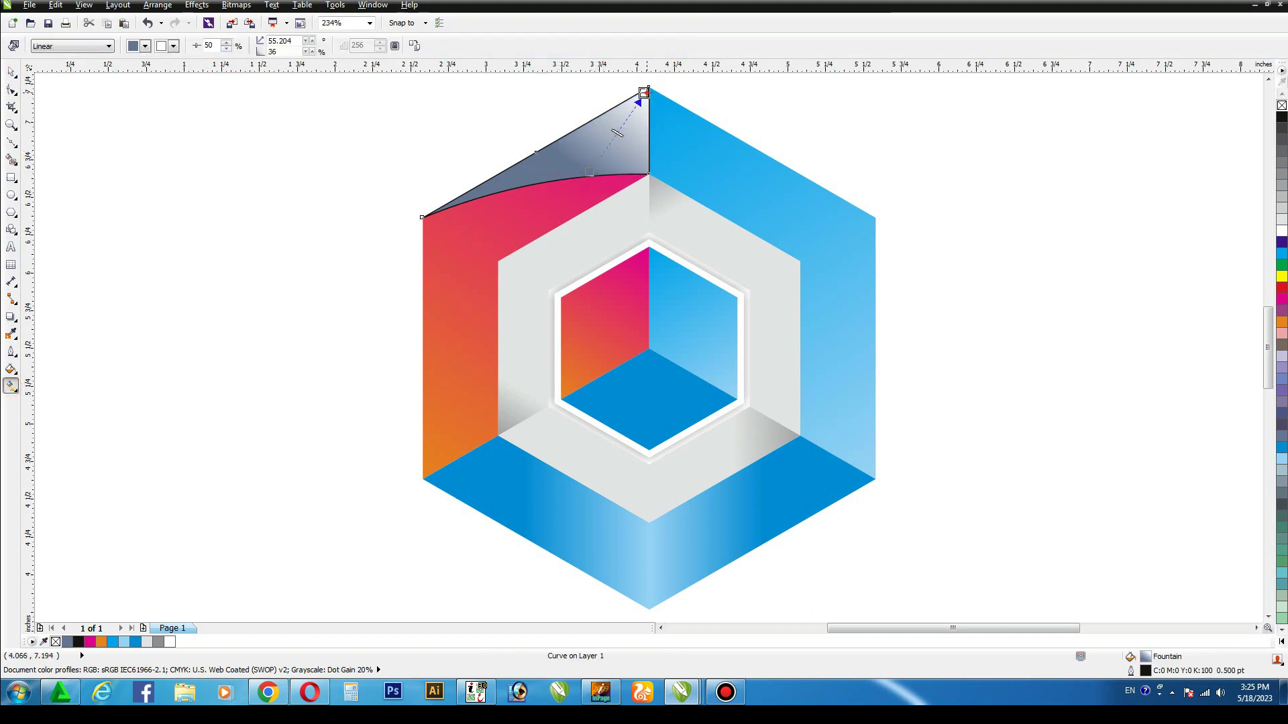
pyautogui.click(1282, 299)
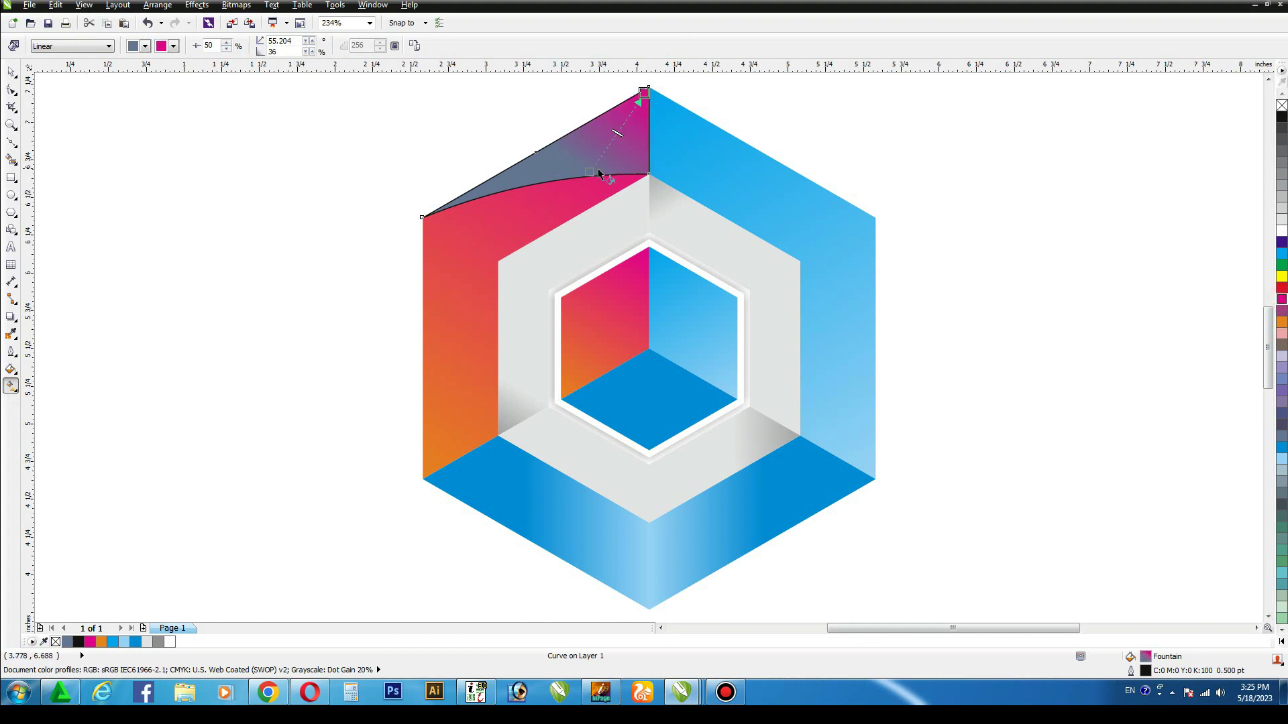
pyautogui.click(1282, 322)
pyautogui.click(11, 71)
pyautogui.rightClick(1282, 107)
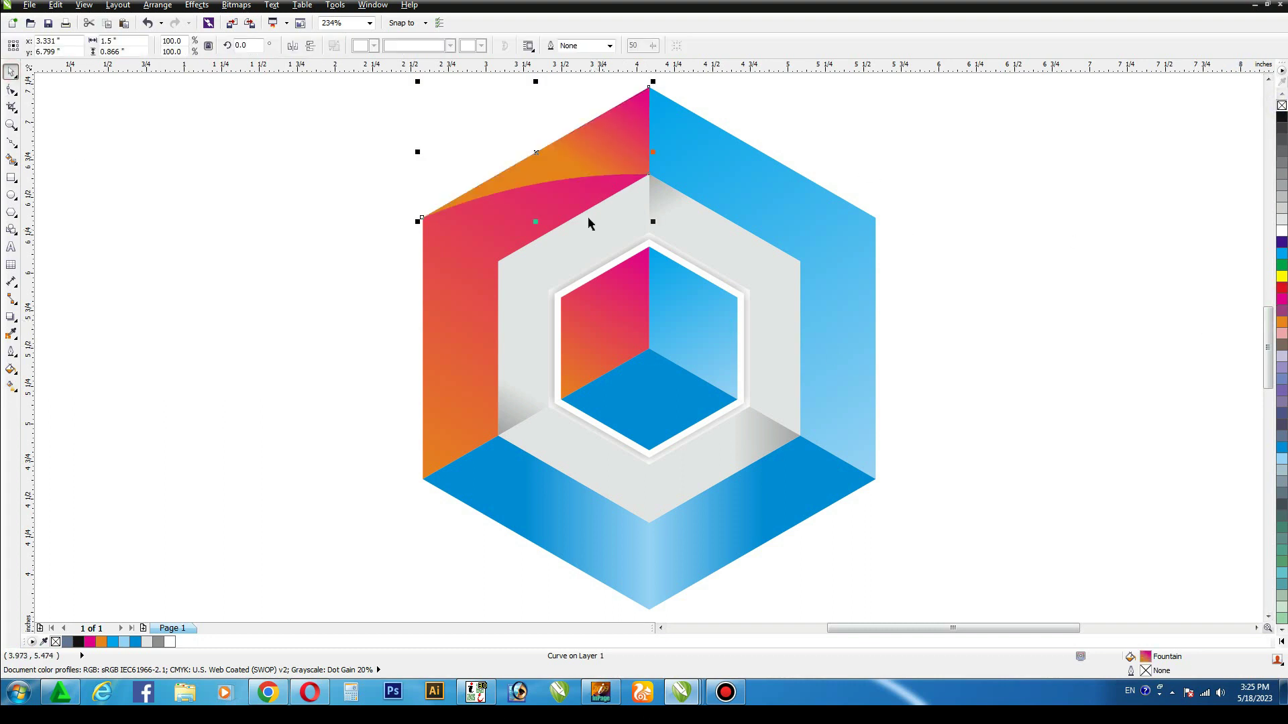
# - Make a copy of the curved highlight rotated to 240° about the hexagon's centre, and repeat the rotation for a lower-left copy
pyautogui.click(548, 153)
pyautogui.moveTo(654, 82); pyautogui.dragTo(814, 425)
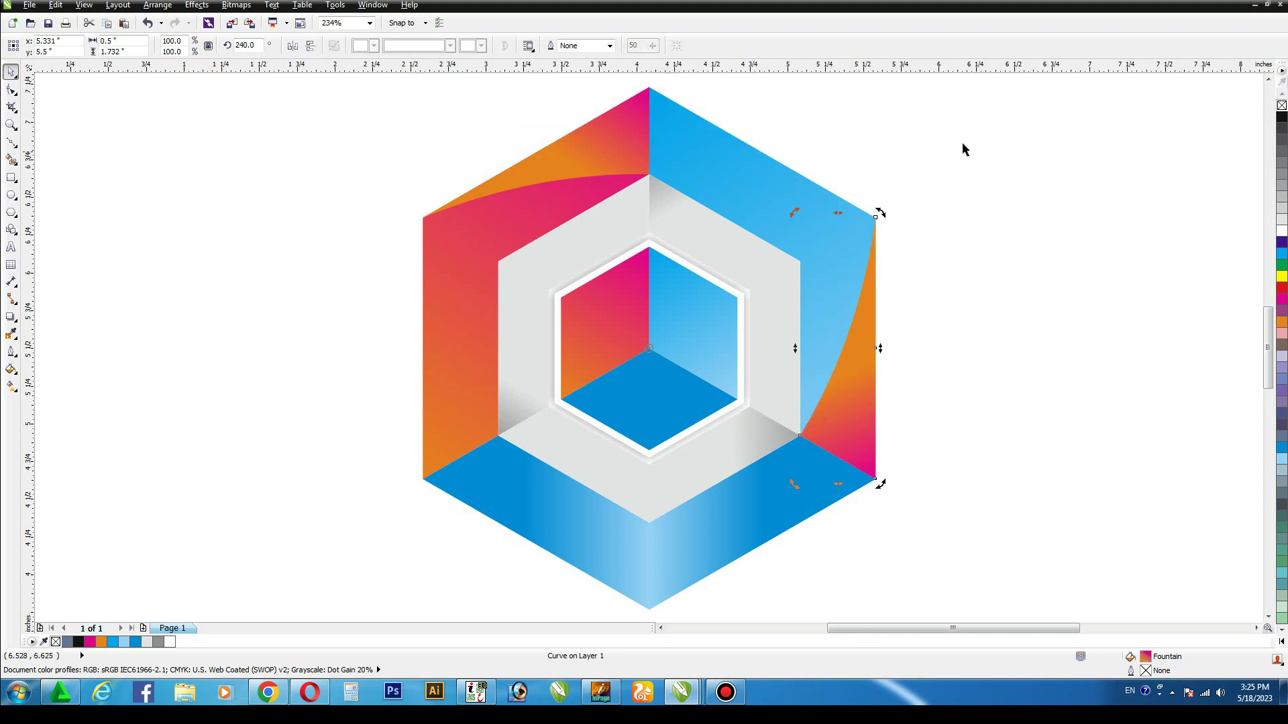
pyautogui.hotkey('ctrl', 'r')
# - Recolor the curved highlight on the hexagon's right side with a linear gradient from light blue to cyan at the lower-right corner
pyautogui.click(846, 401)
pyautogui.press('g')
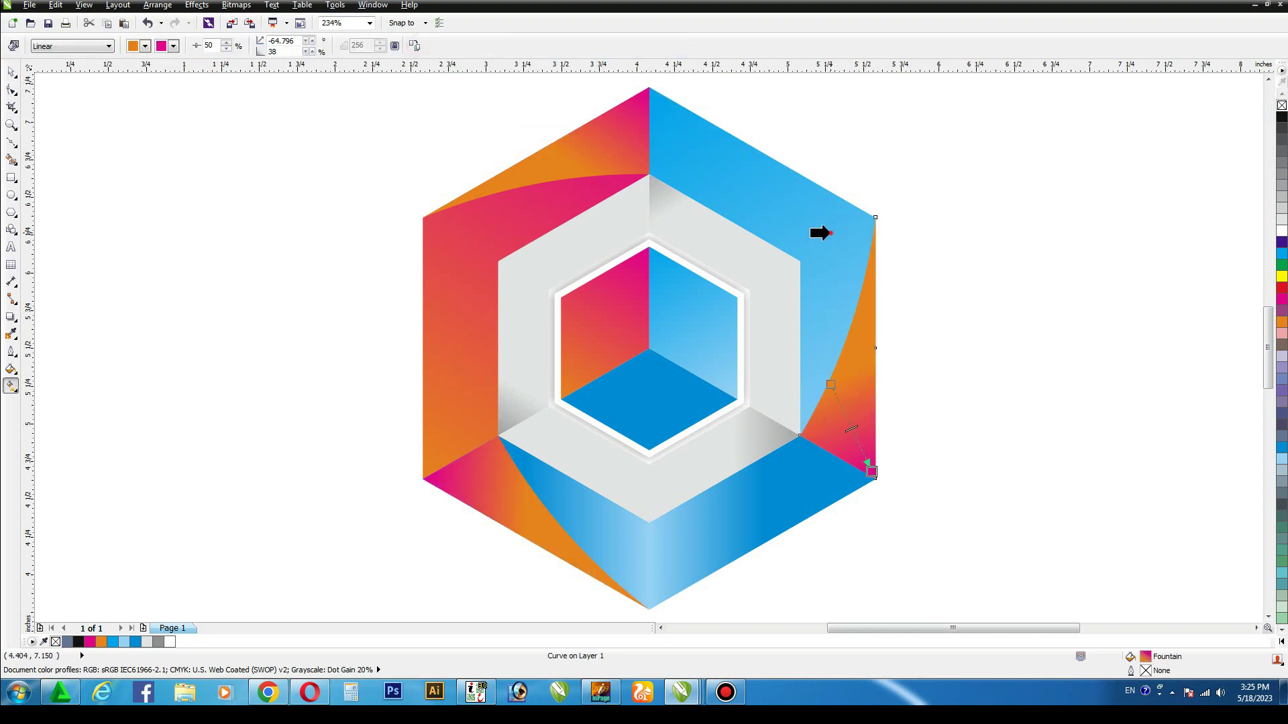
pyautogui.moveTo(704, 346); pyautogui.dragTo(882, 472)
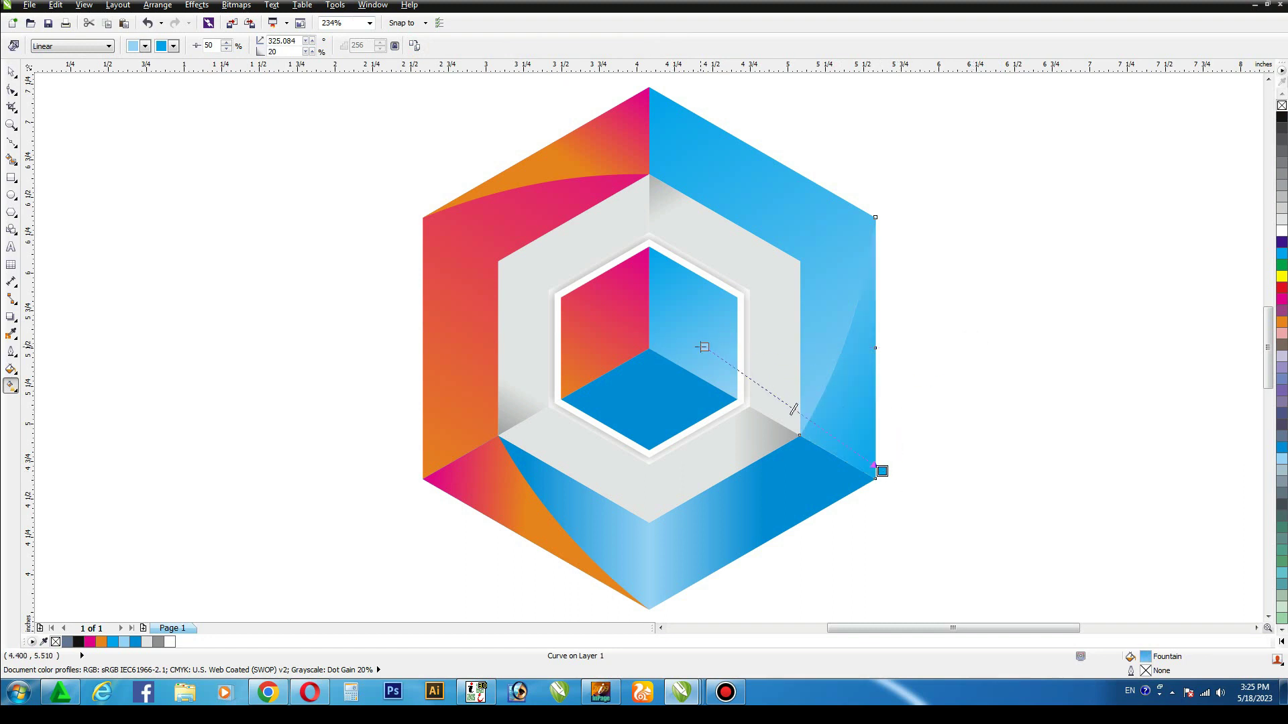
pyautogui.moveTo(704, 347); pyautogui.dragTo(756, 363)
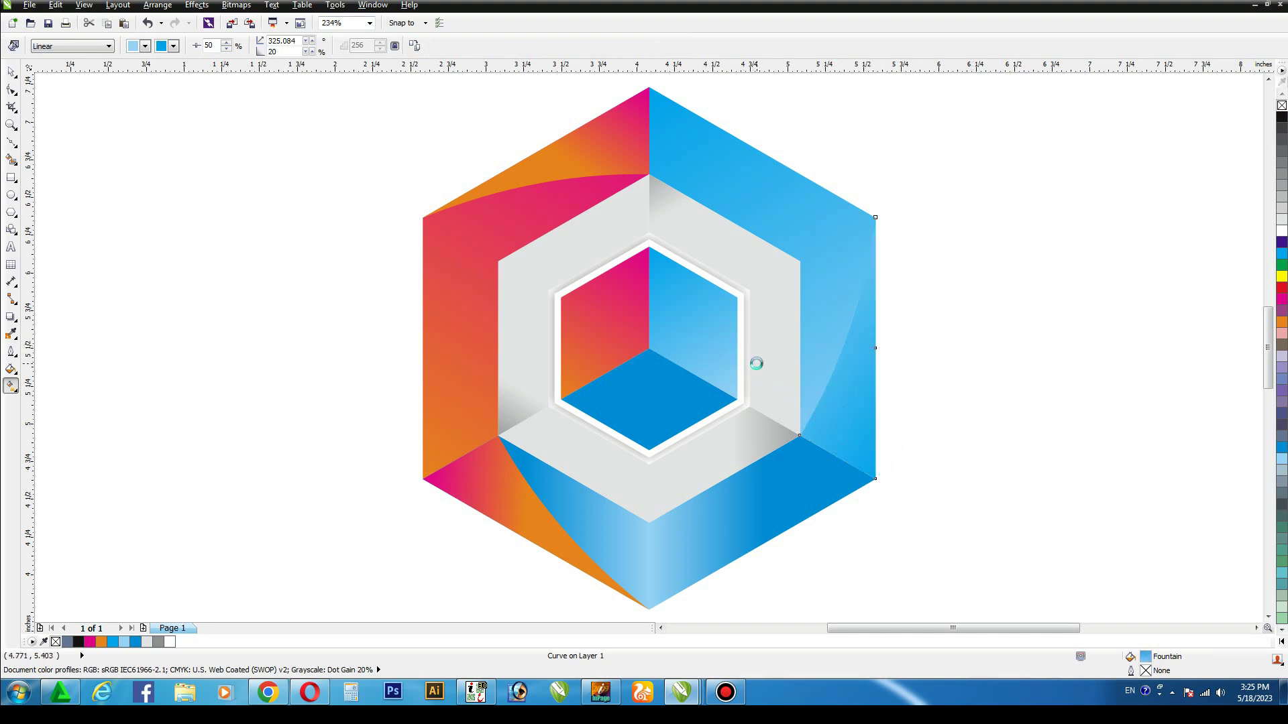
pyautogui.click(10, 72)
pyautogui.click(201, 173)
# - Try the lower face's multi-stop blue gradient on the lower-left curved highlight, angled along the shape's length
pyautogui.click(473, 494)
pyautogui.press('g')
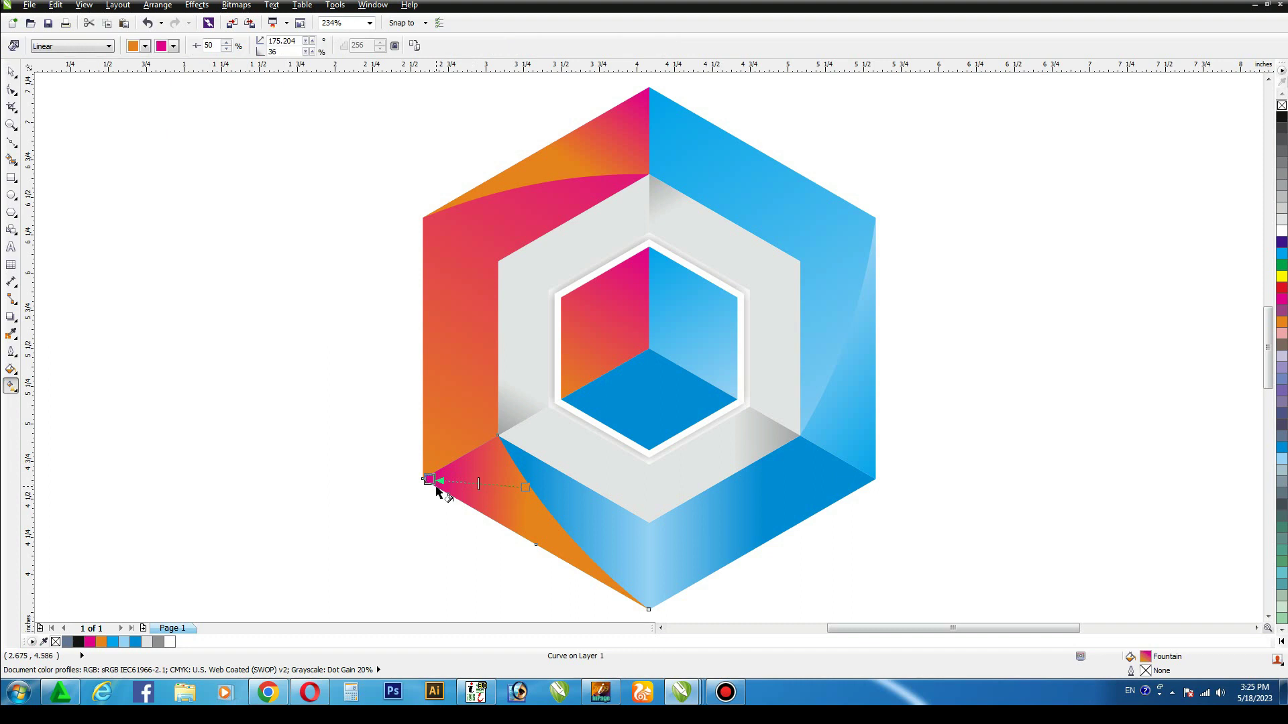
pyautogui.click(660, 543)
pyautogui.click(11, 72)
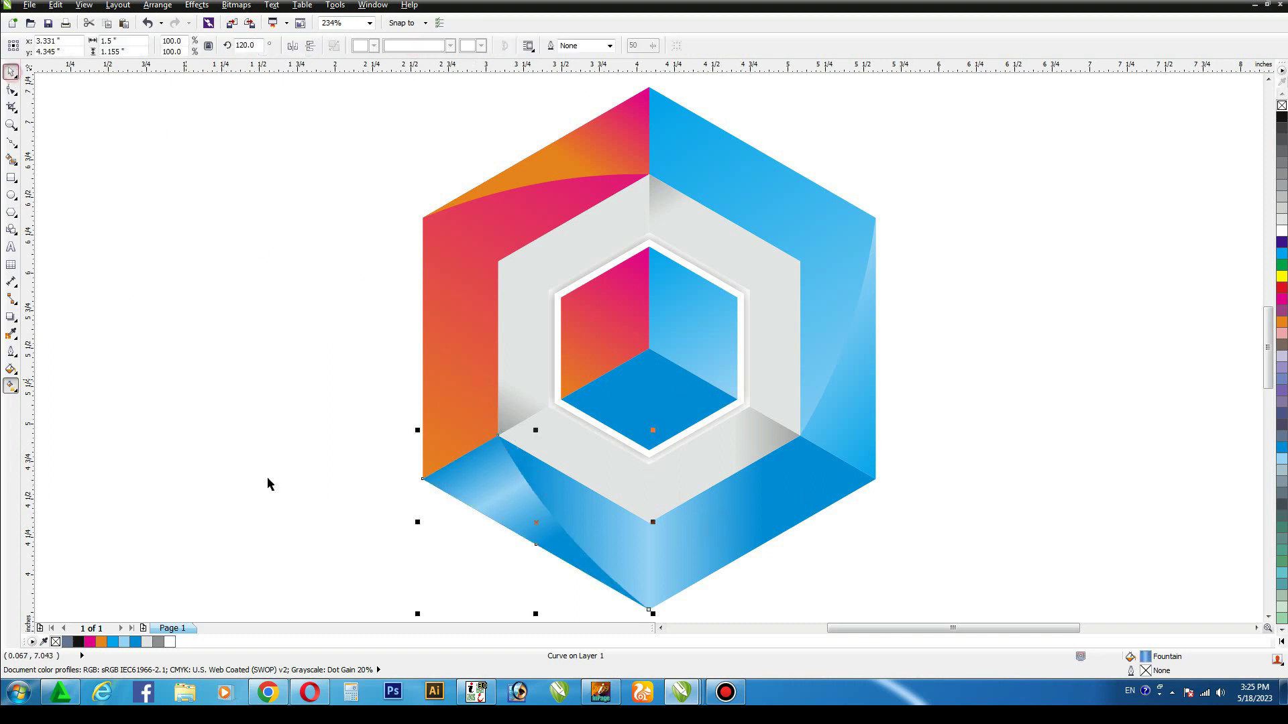
pyautogui.click(268, 479)
pyautogui.click(478, 474)
pyautogui.press('g')
pyautogui.moveTo(439, 468); pyautogui.dragTo(610, 577)
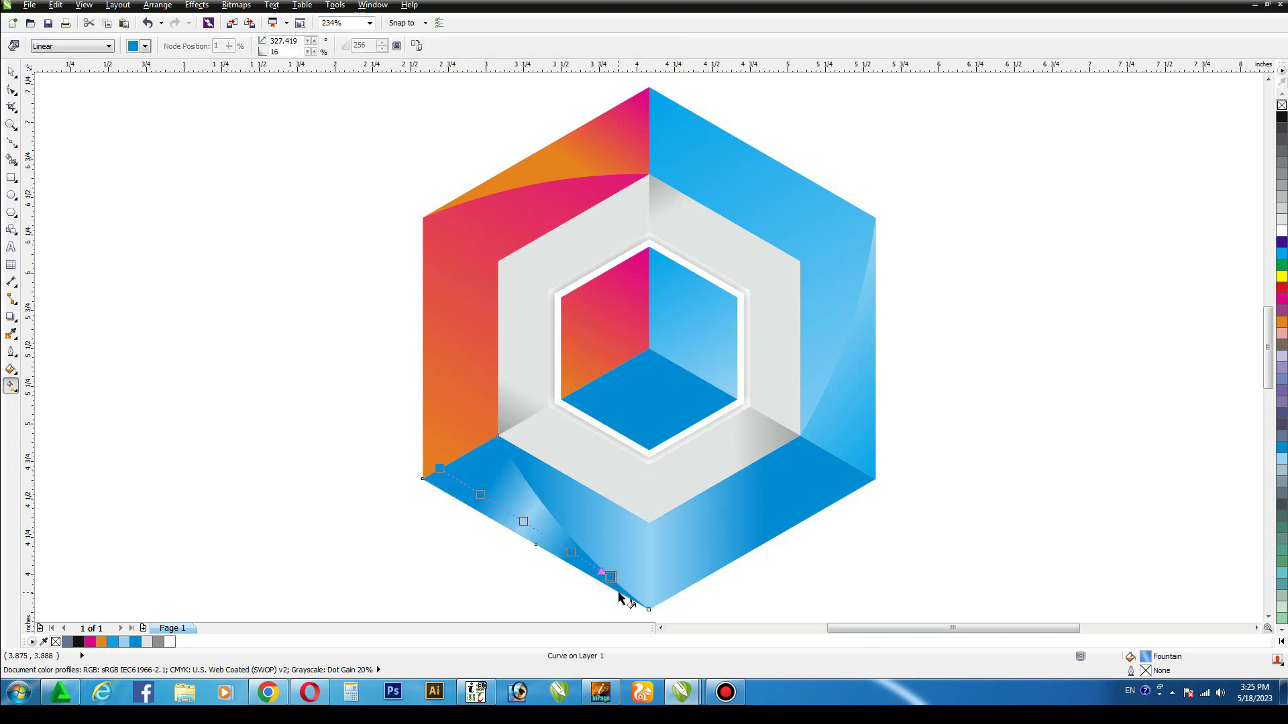
pyautogui.click(523, 522)
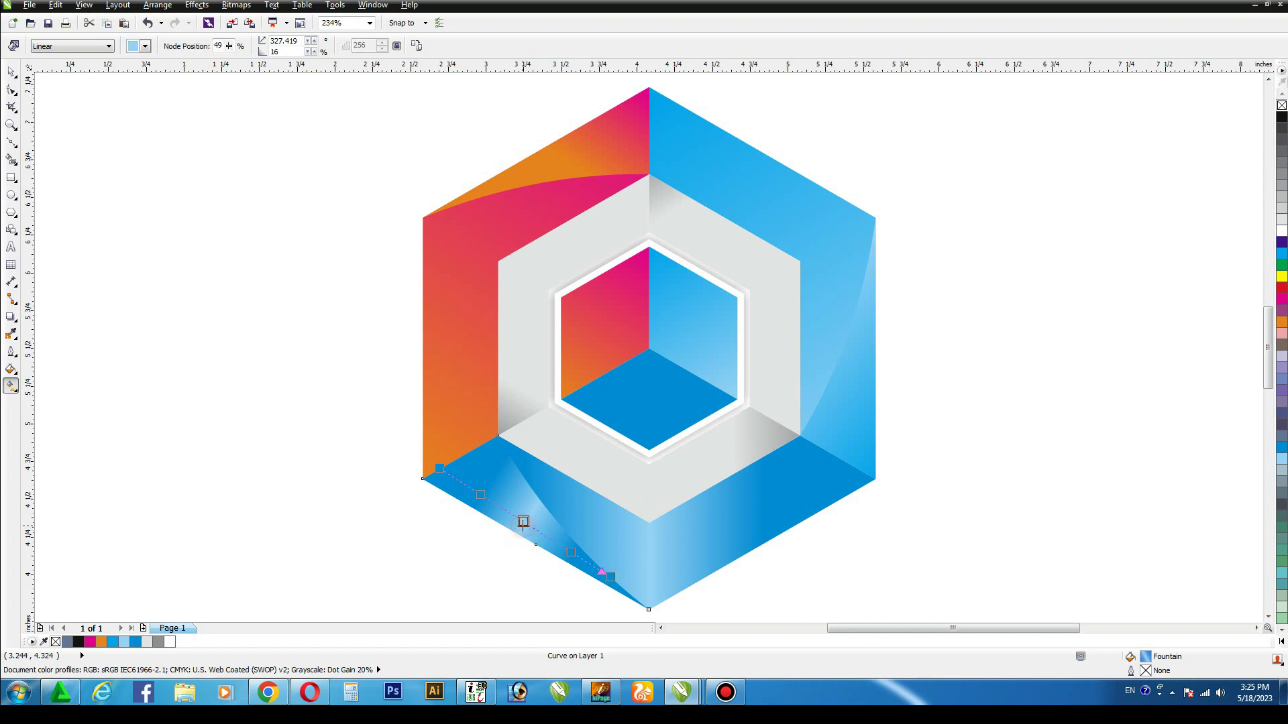
# - Fill the lower-left curved highlight with a linear gradient from Sky Blue to light blue toward the hexagon's bottom corner
pyautogui.click(11, 71)
pyautogui.press('g')
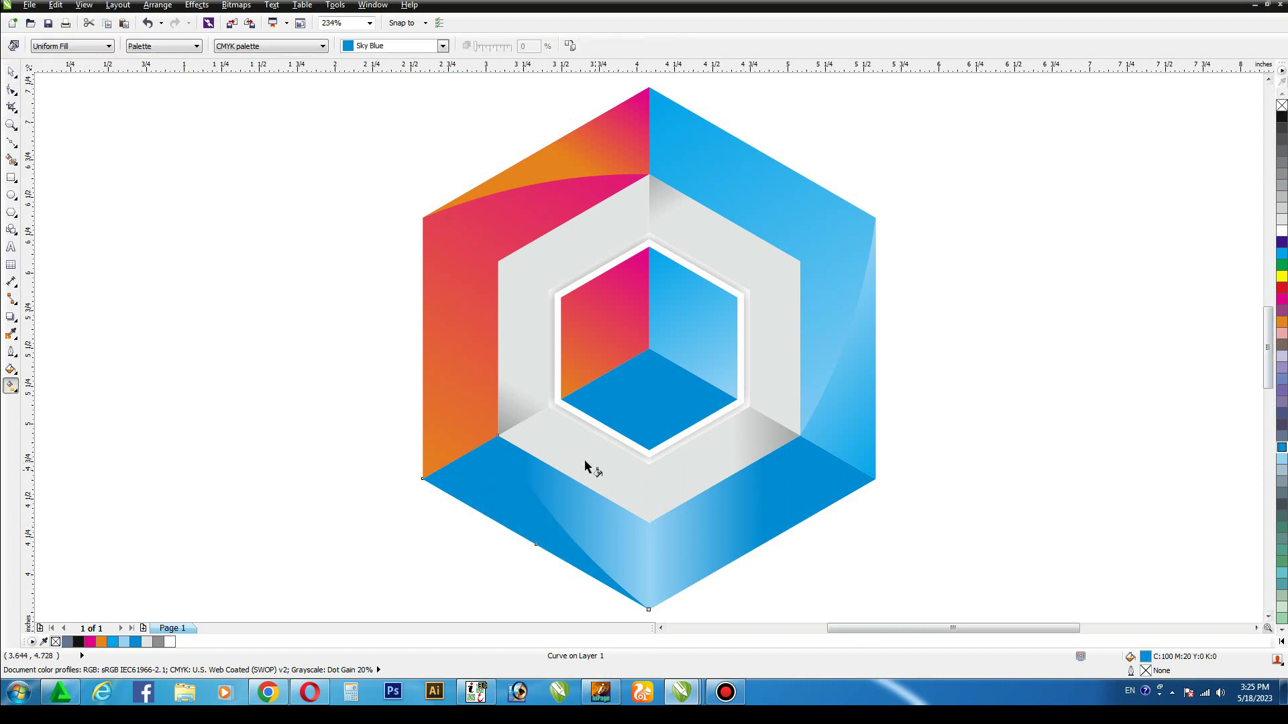
pyautogui.moveTo(442, 467); pyautogui.dragTo(609, 593)
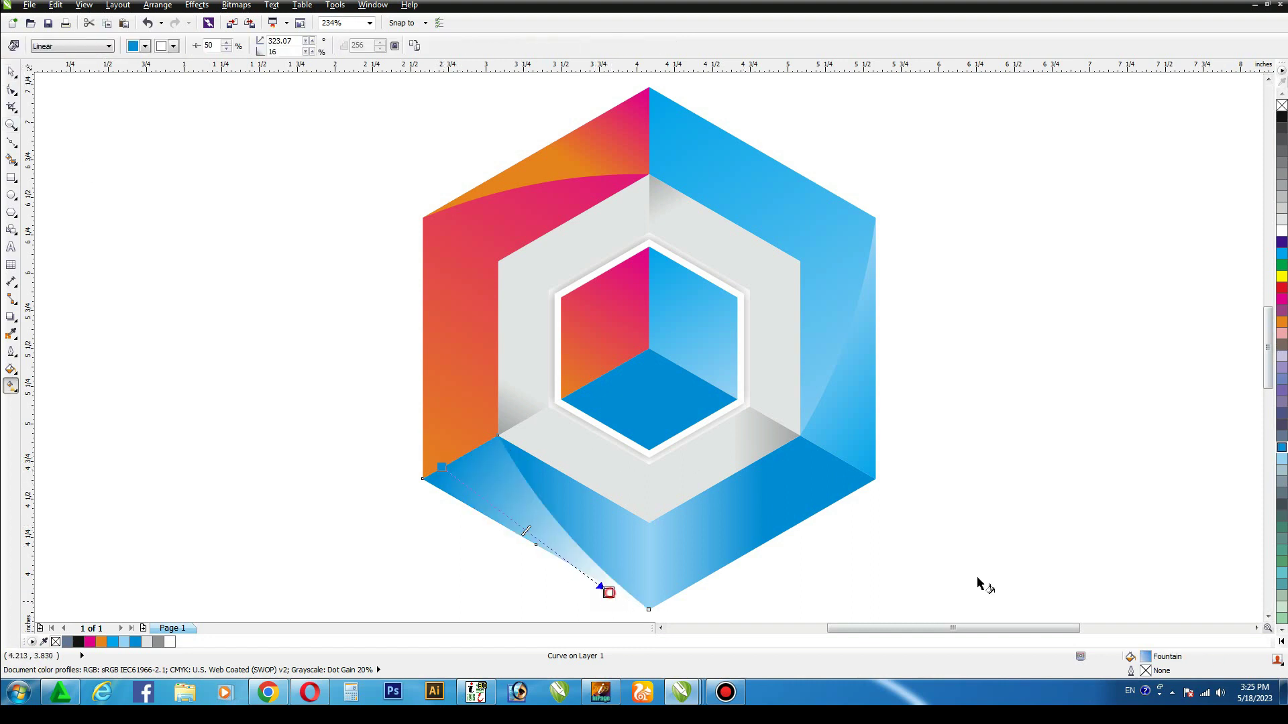
pyautogui.click(1275, 463)
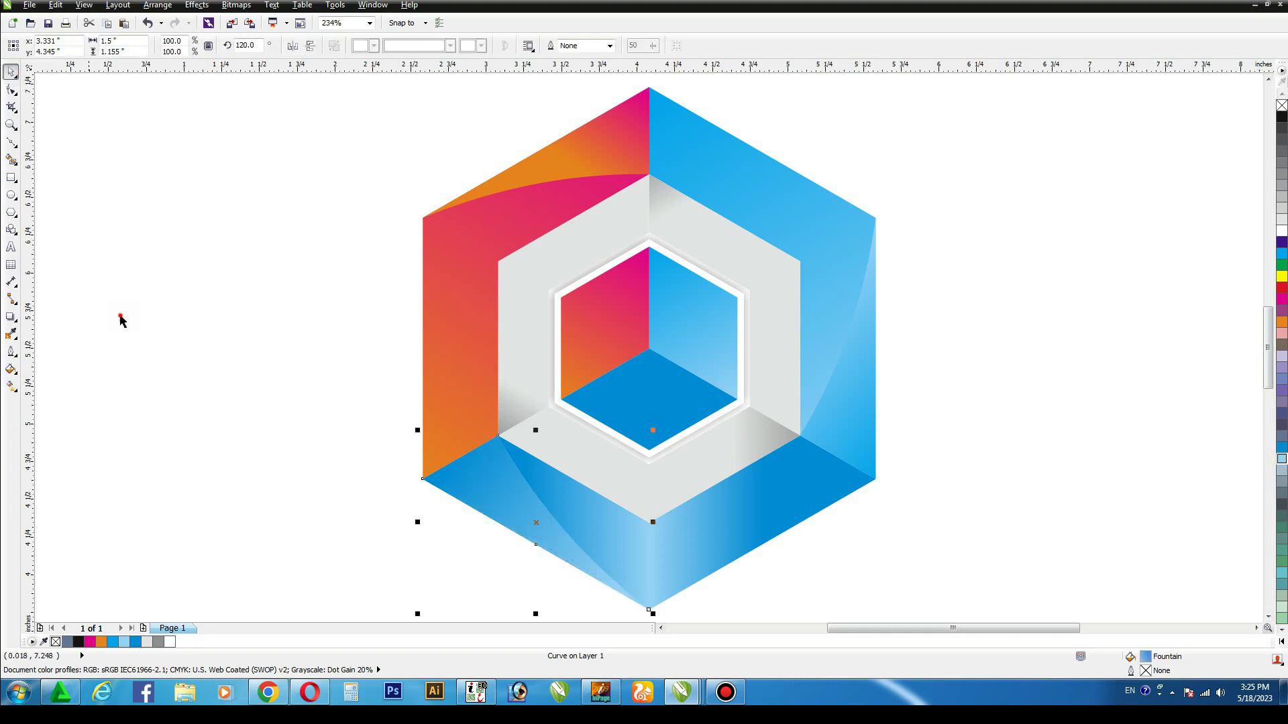
# - Group the three gradient-filled faces of the outer hexagon ring
pyautogui.click(934, 192)
pyautogui.keyDown('shift'); pyautogui.click(465, 240); pyautogui.keyUp('shift')
pyautogui.hotkey('ctrl', 'g')
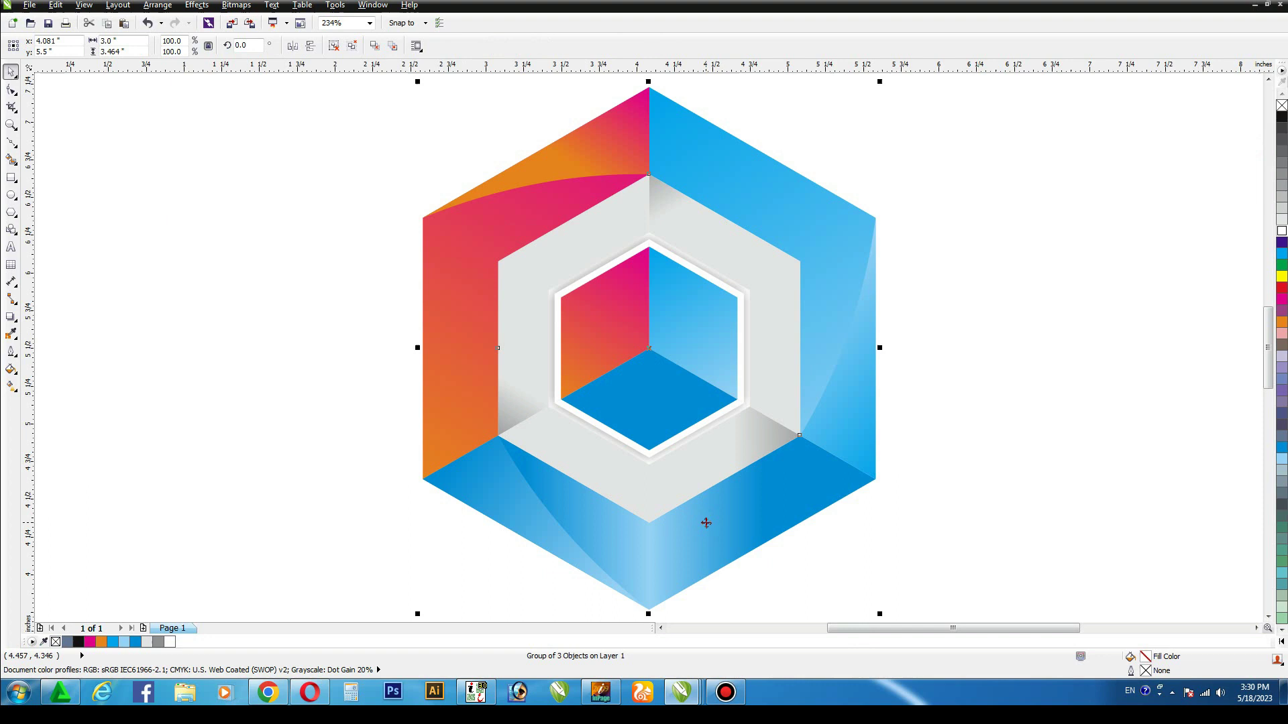
# - Copy and paste the outer face group, scale the copy to 103%, and fill it white behind the design as a border
pyautogui.click(59, 7)
pyautogui.click(74, 87)
pyautogui.click(59, 6)
pyautogui.click(74, 101)
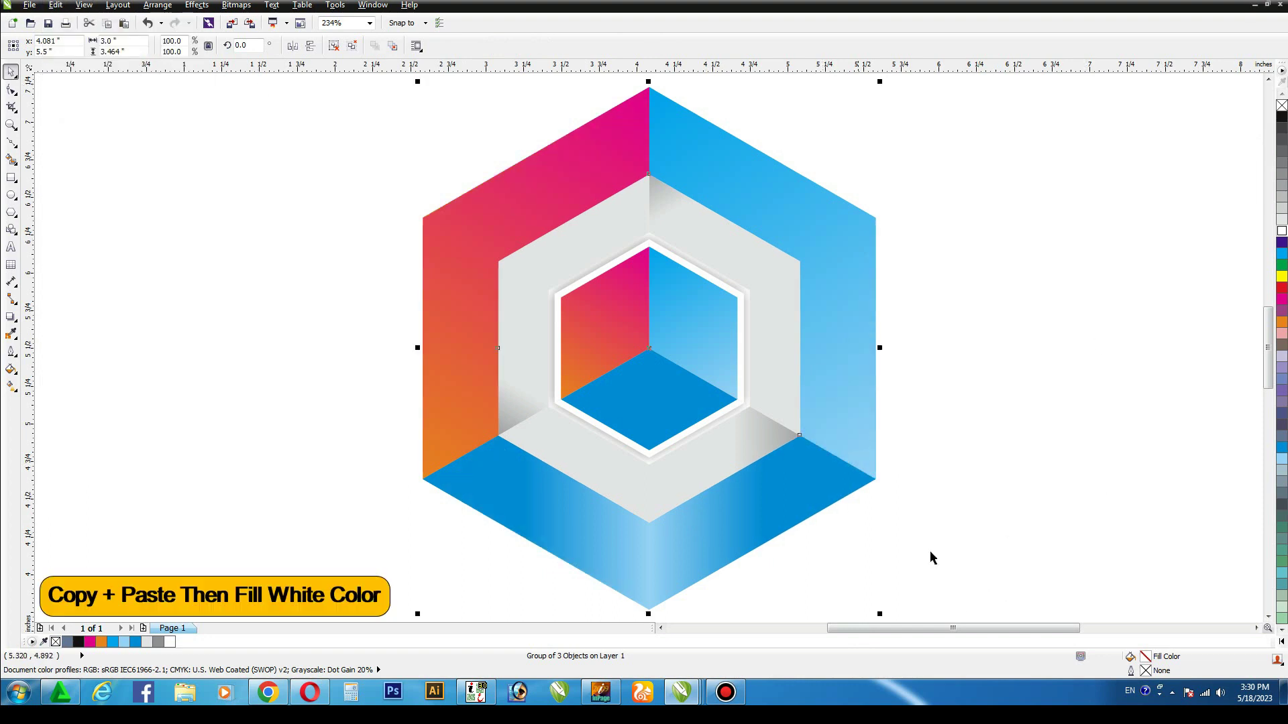
pyautogui.moveTo(878, 613); pyautogui.dragTo(891, 566)
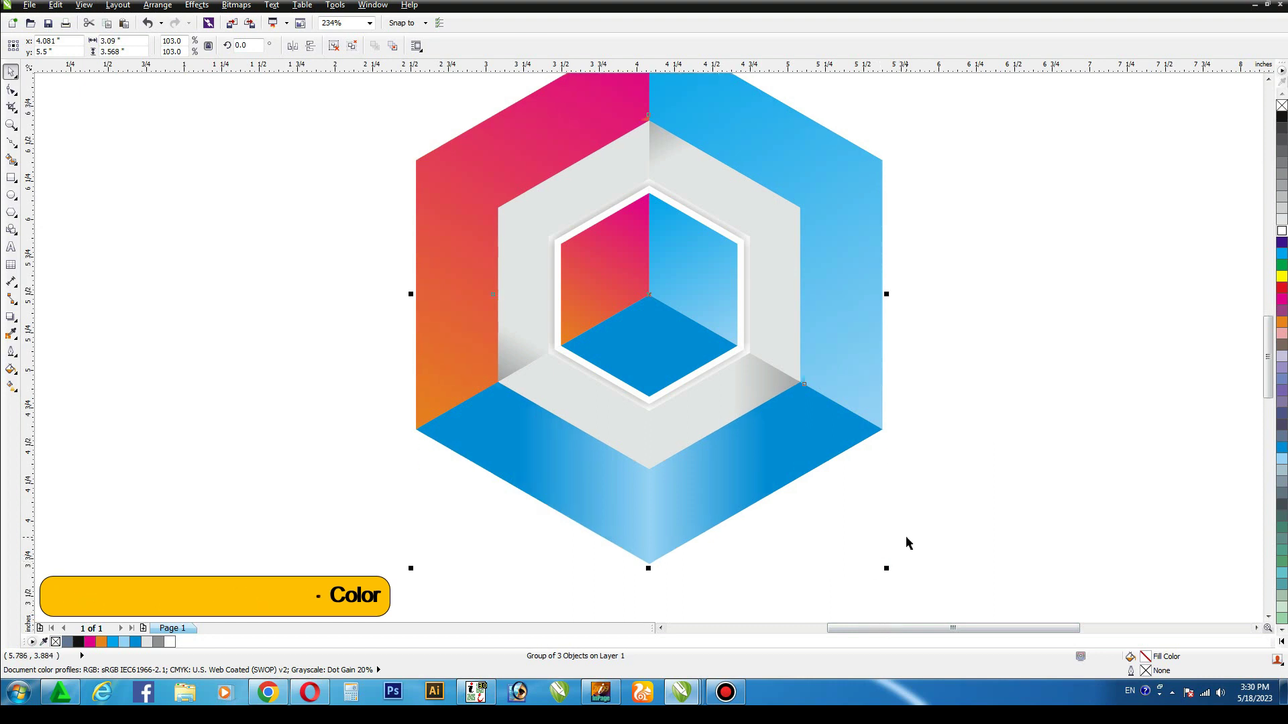
pyautogui.click(1282, 230)
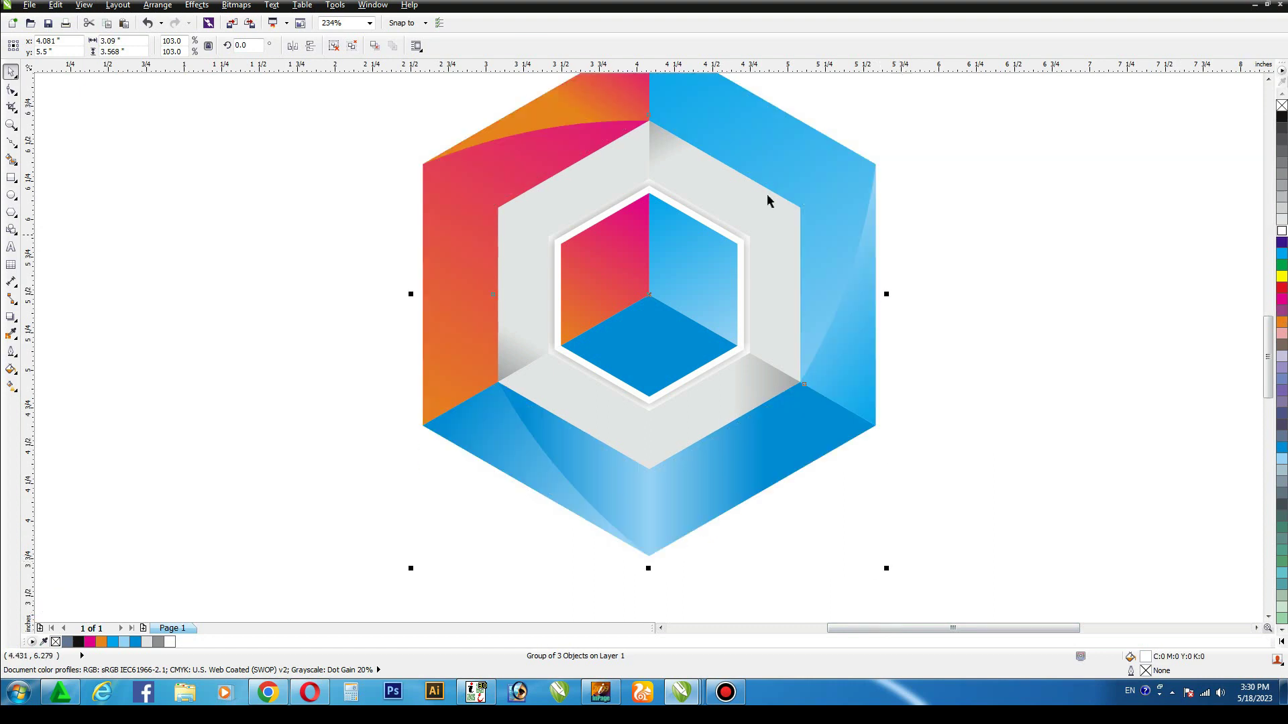
# - Add a drop shadow to the white border from its top to its bottom corner, with opacity 40 and feathering 10
pyautogui.click(11, 317)
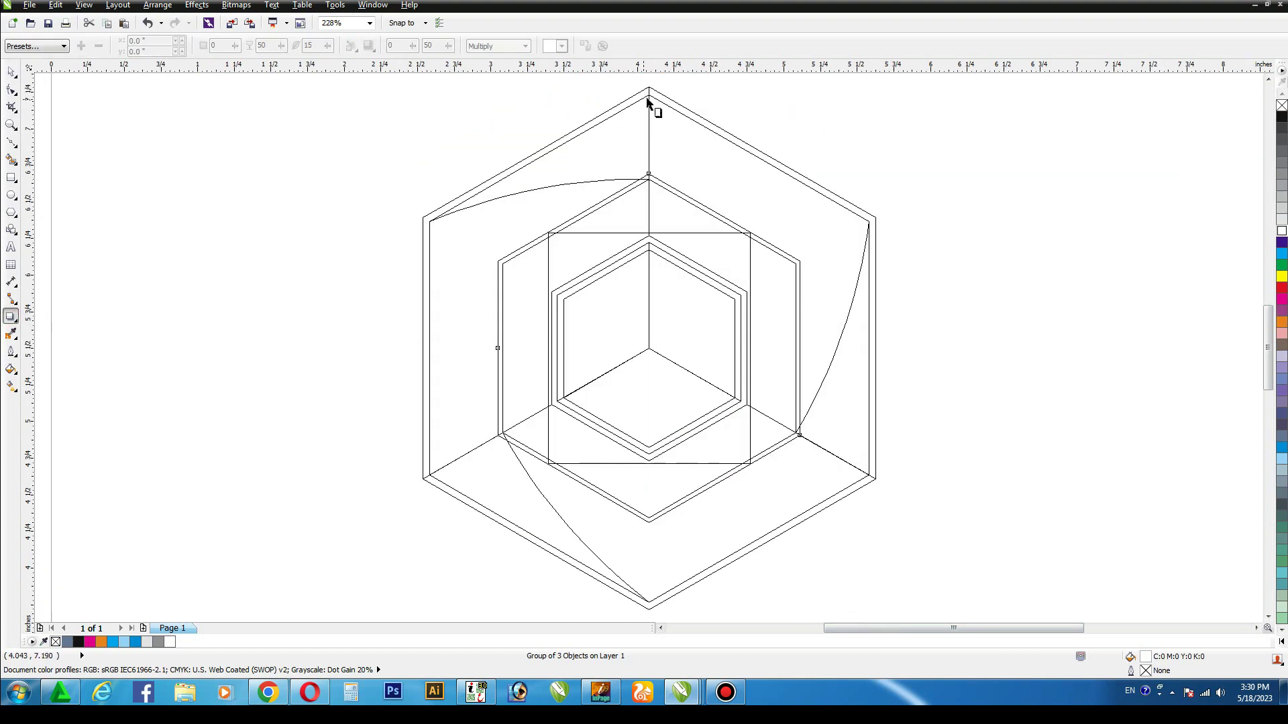
pyautogui.moveTo(648, 92); pyautogui.dragTo(649, 609)
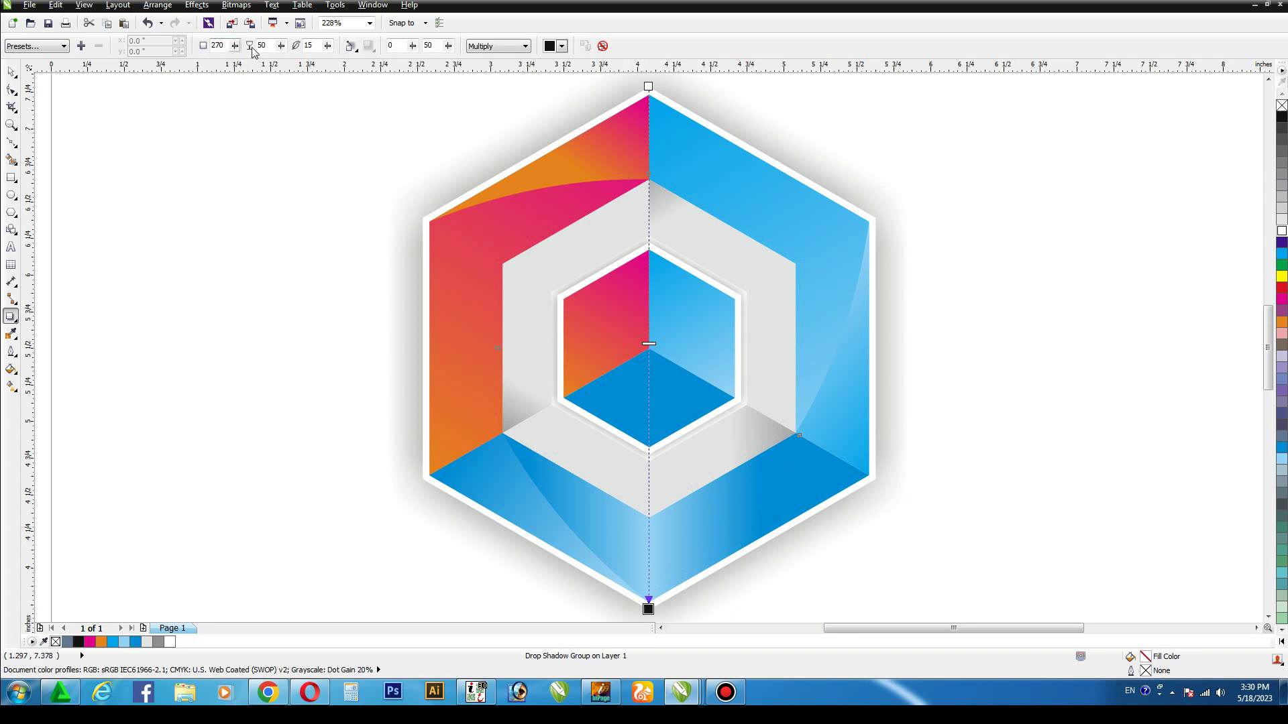
pyautogui.write('40')
pyautogui.press('Tab')
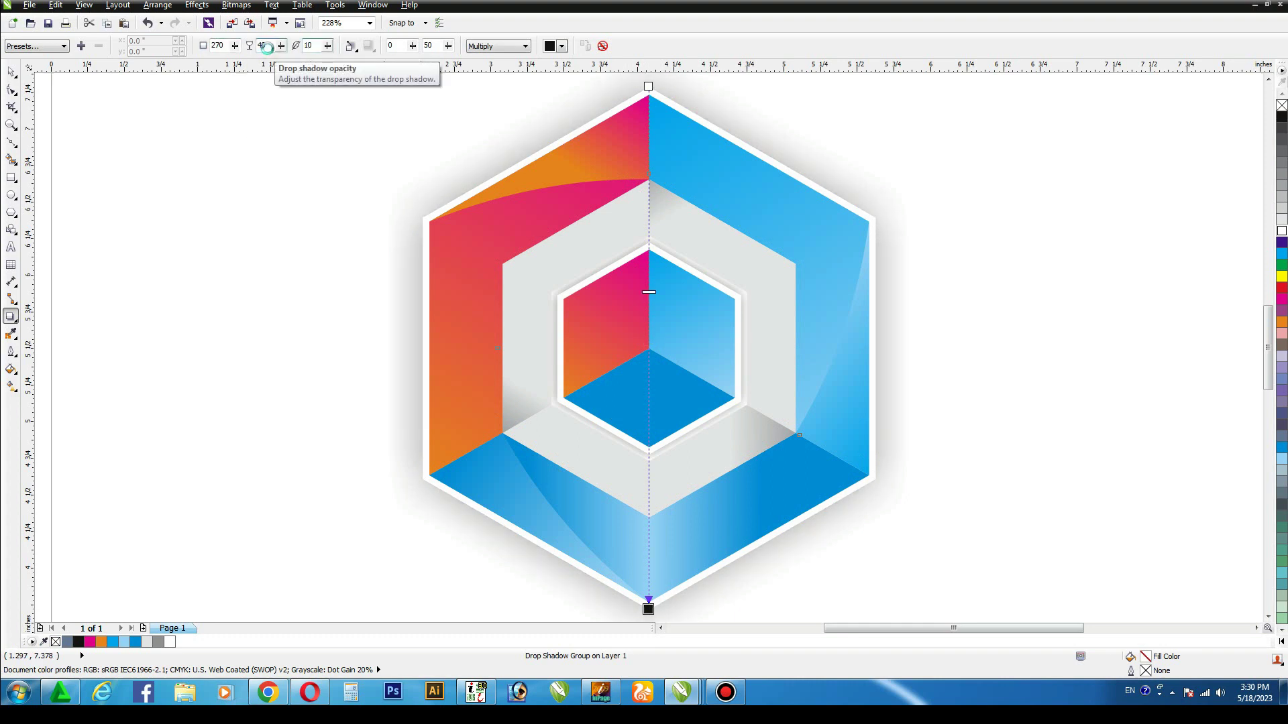
pyautogui.write('10')
pyautogui.press('Return')
# - Set the border shadow's feathering direction to Outside and its feathering edges to Inverse Squared, and deselect everything
pyautogui.click(351, 46)
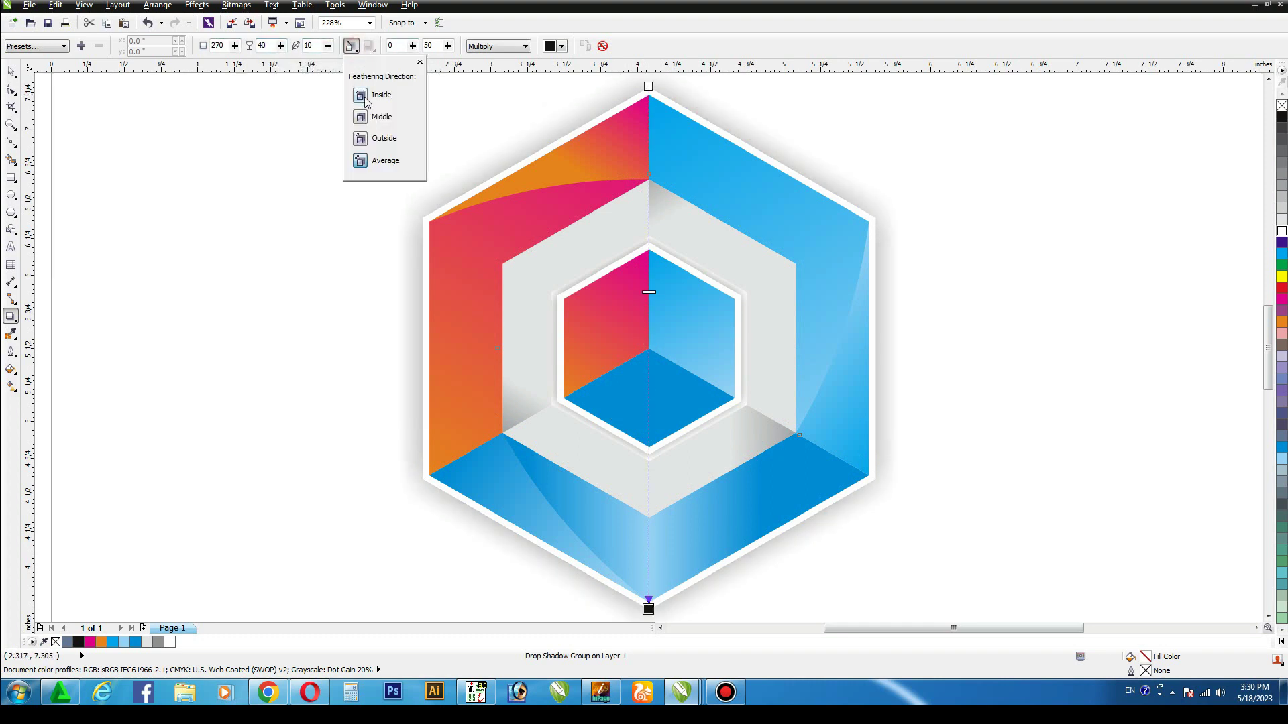
pyautogui.click(361, 101)
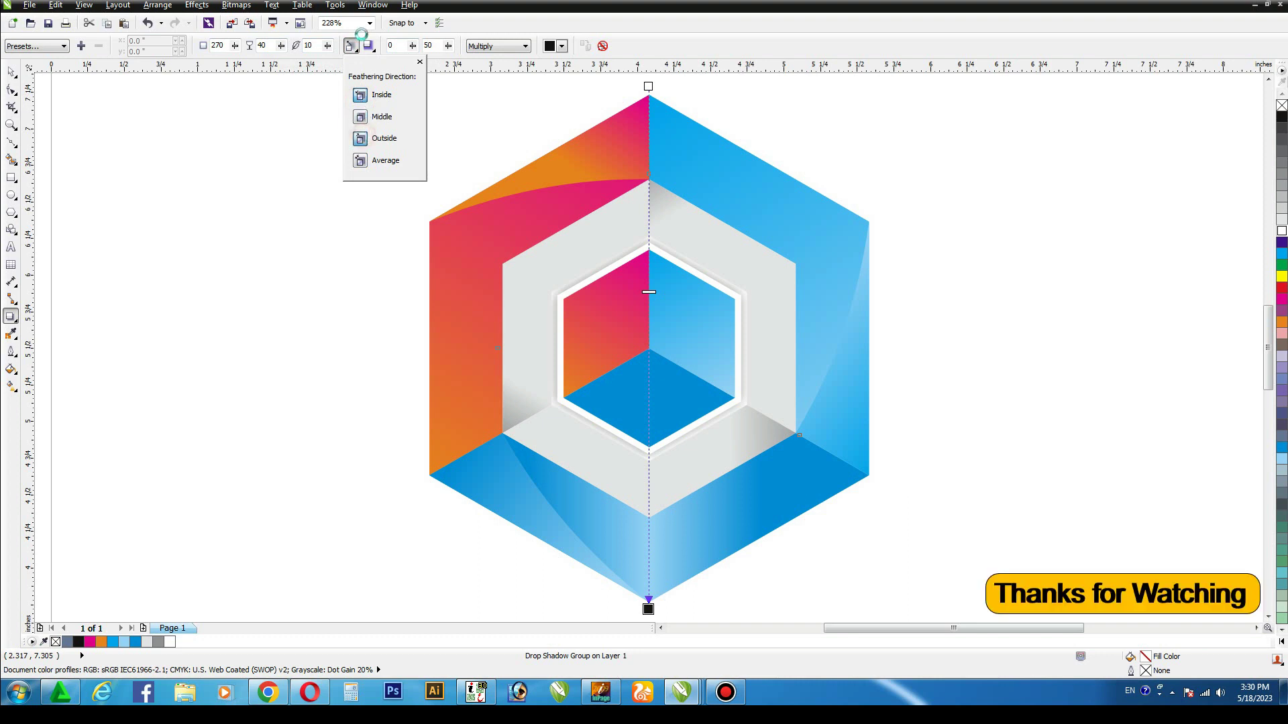
pyautogui.click(368, 46)
pyautogui.click(379, 118)
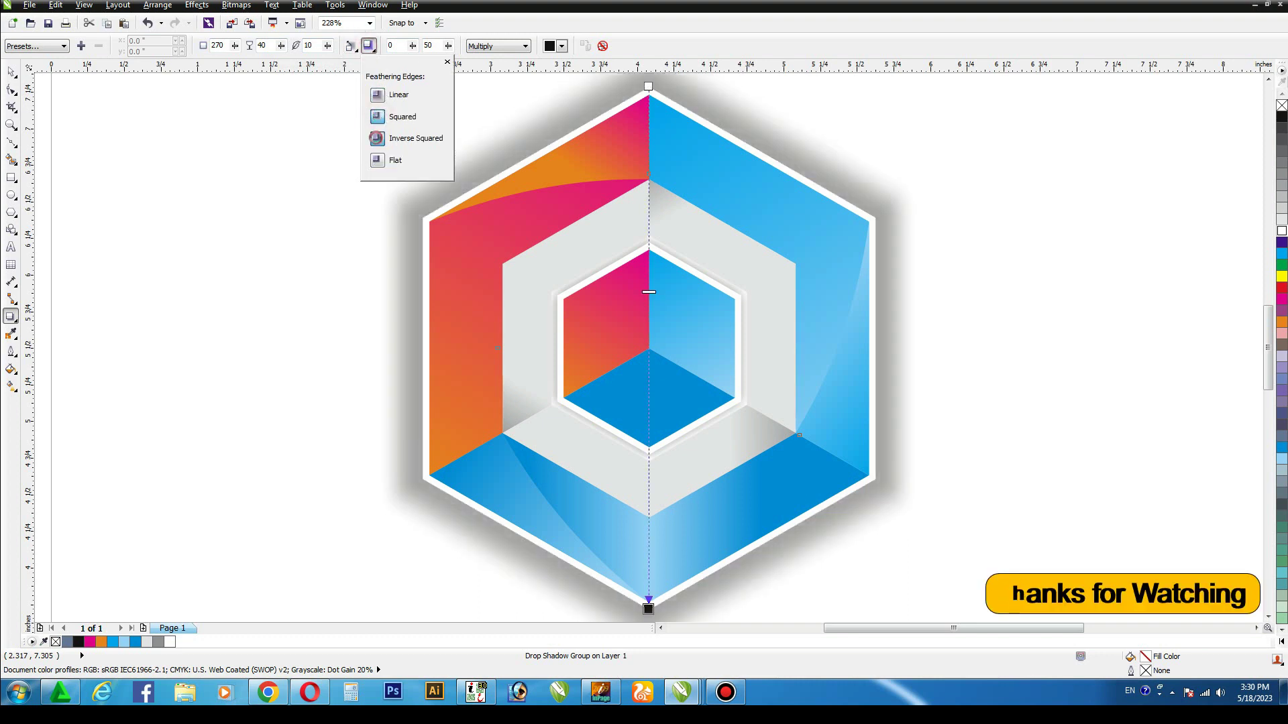
pyautogui.click(379, 138)
pyautogui.click(11, 72)
pyautogui.click(100, 173)
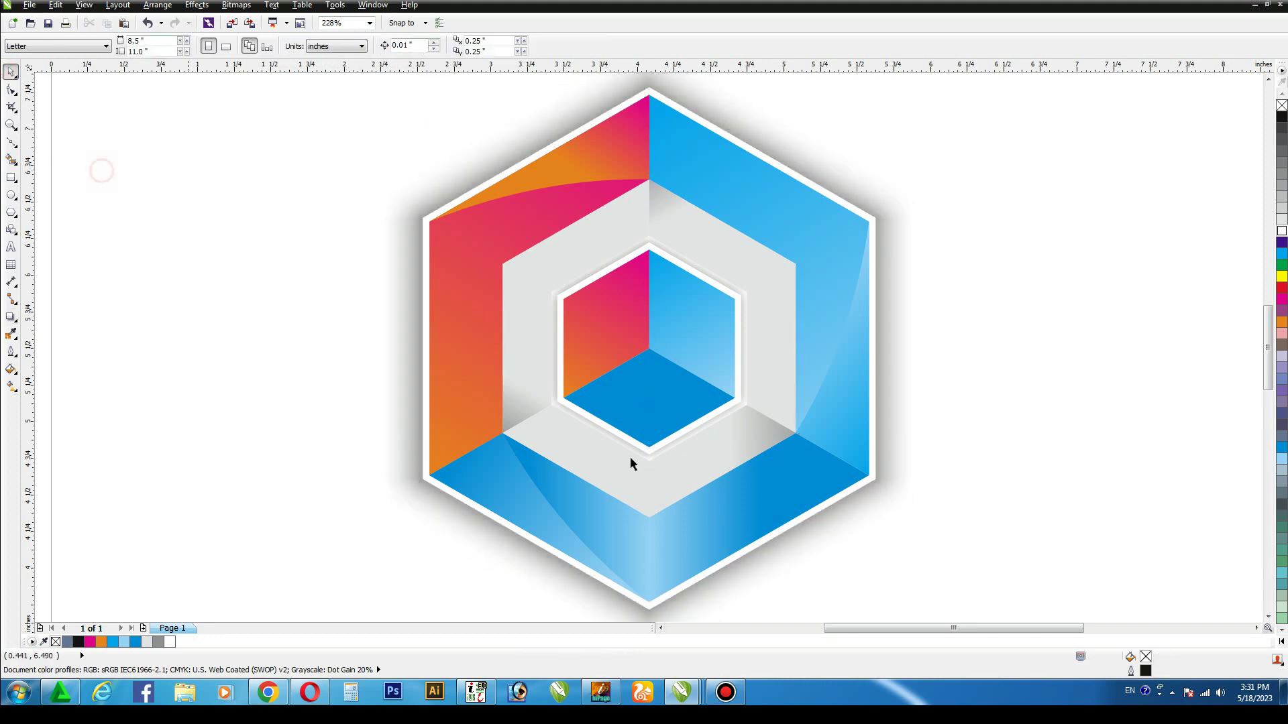